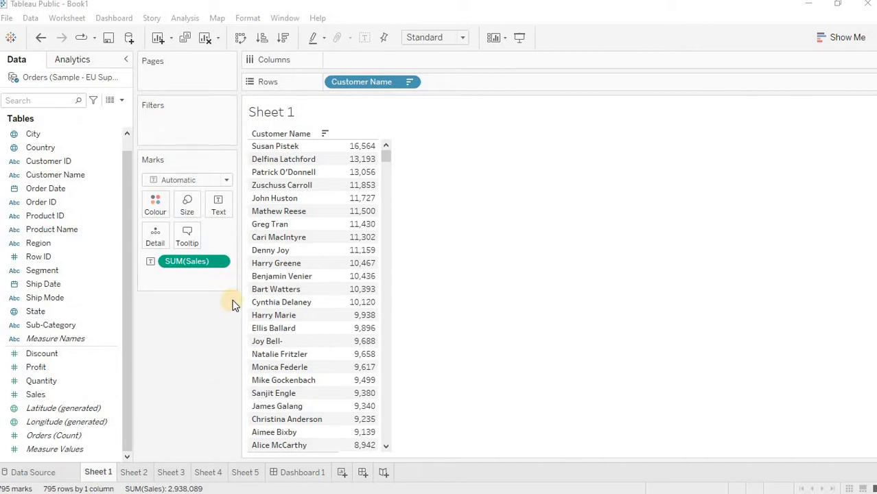
# Check the data source filters of the Orders source, close them without adding any, and return to Sheet 1
pyautogui.click(48, 473)
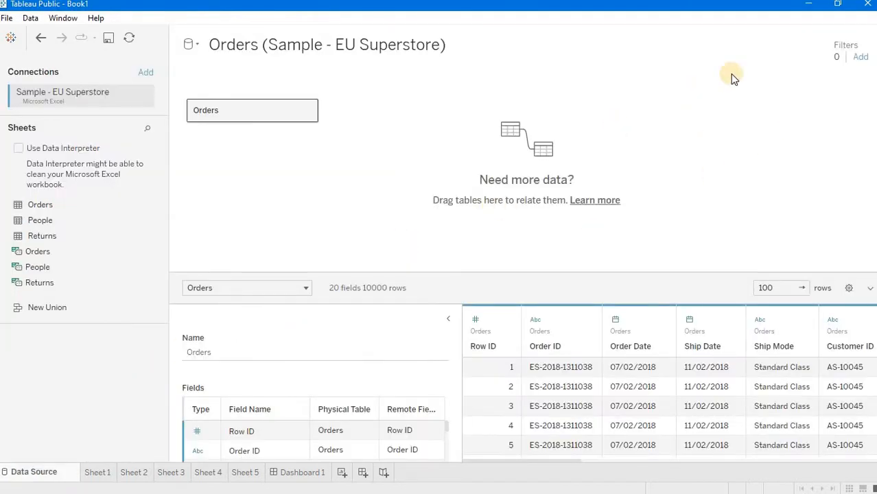
pyautogui.click(861, 57)
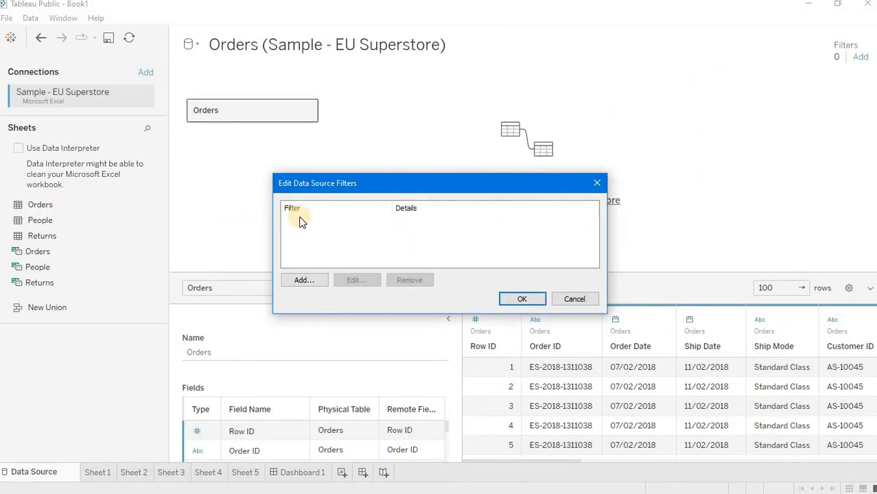
pyautogui.click(574, 300)
pyautogui.click(99, 473)
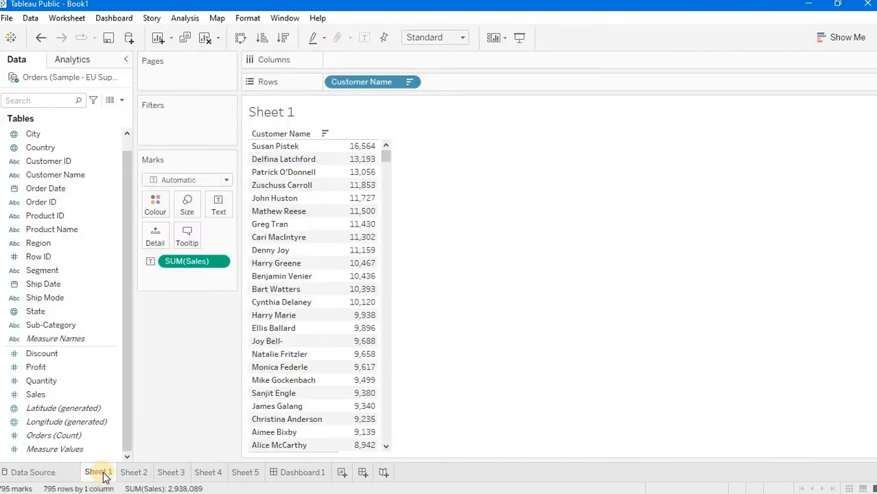
pyautogui.moveTo(104, 476)
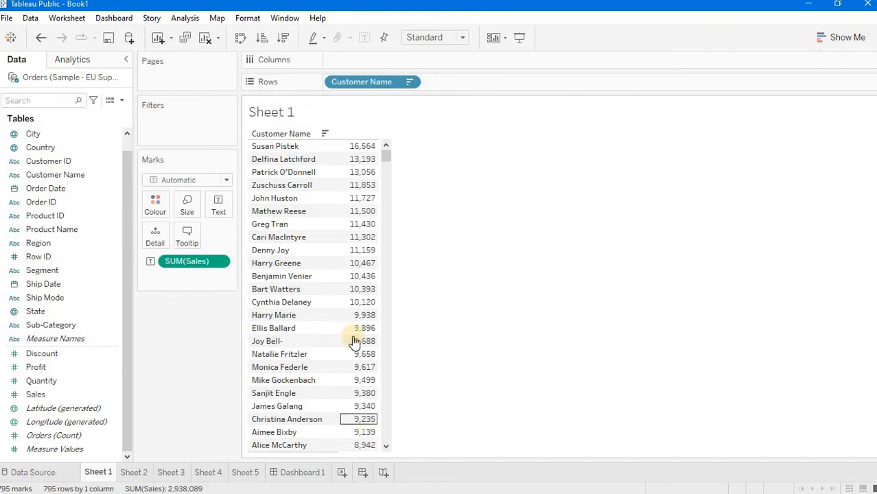
# Try Country ahead of Customer Name on Rows to break down sales by country, and remove Country again
pyautogui.moveTo(376, 303)
pyautogui.click(387, 248)
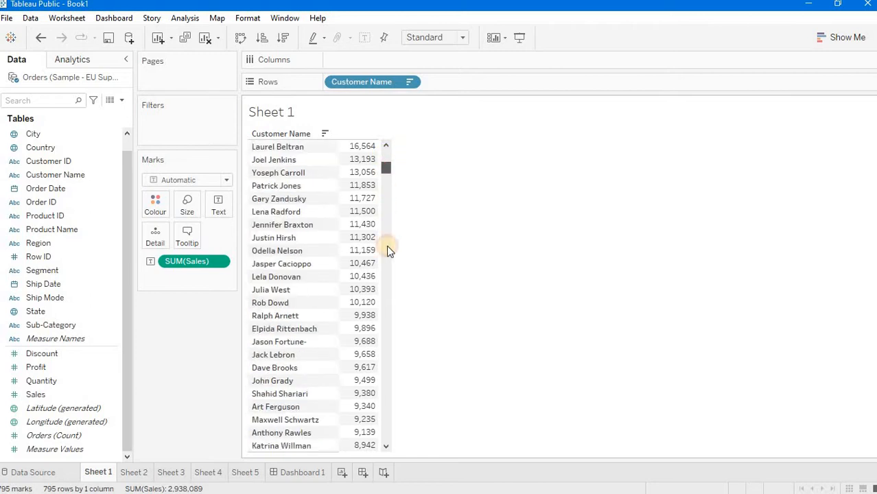
pyautogui.moveTo(386, 248); pyautogui.dragTo(389, 139)
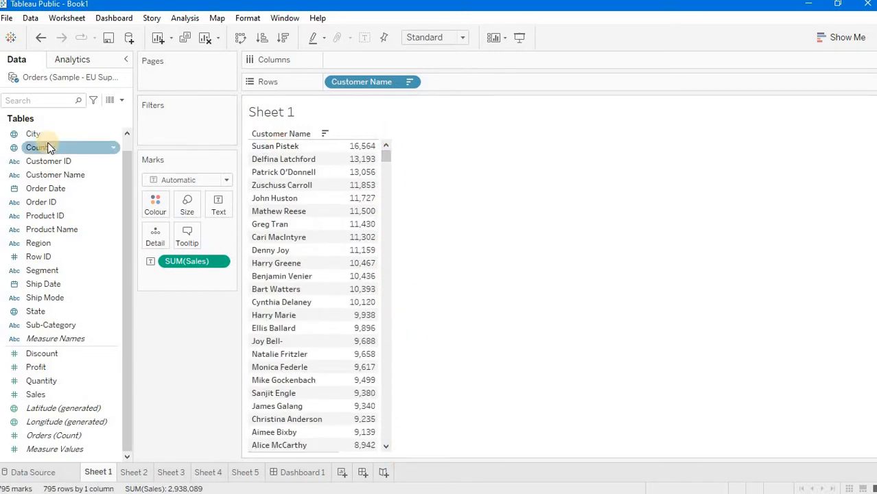
pyautogui.moveTo(46, 146); pyautogui.dragTo(329, 83)
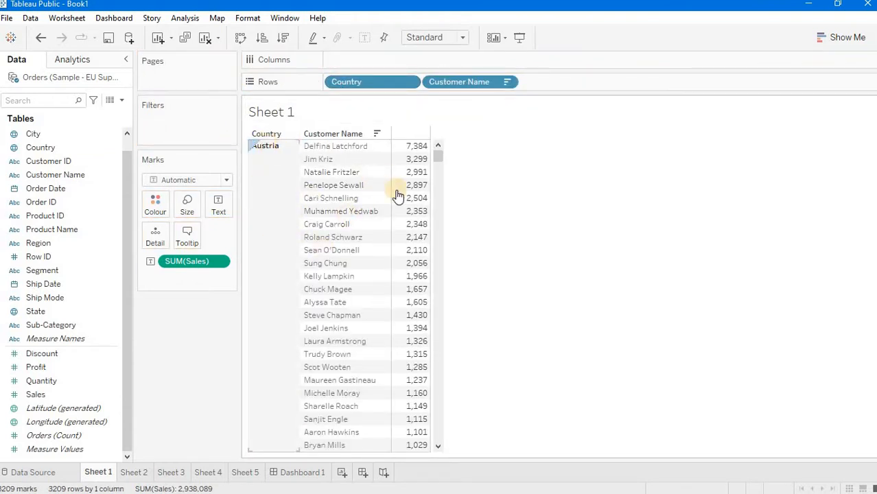
pyautogui.moveTo(440, 158)
pyautogui.mouseDown()
pyautogui.moveTo(452, 302)
pyautogui.moveTo(438, 148)
pyautogui.mouseUp()
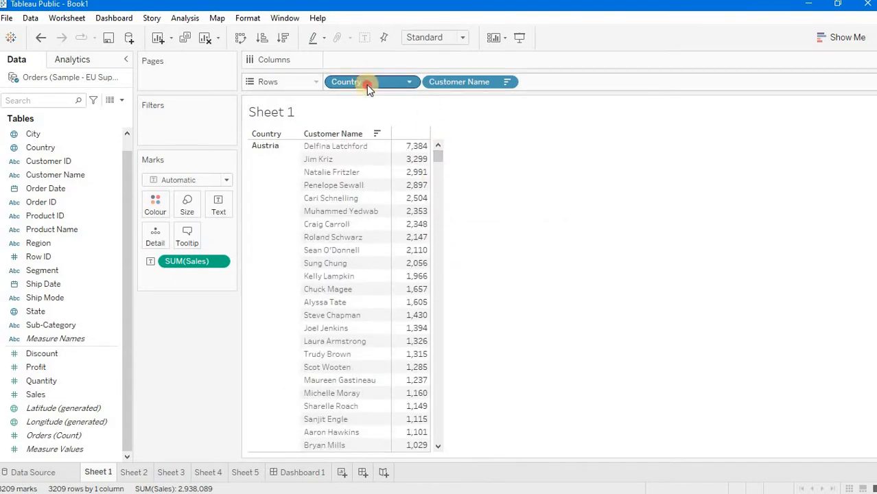
pyautogui.moveTo(365, 83); pyautogui.dragTo(86, 137)
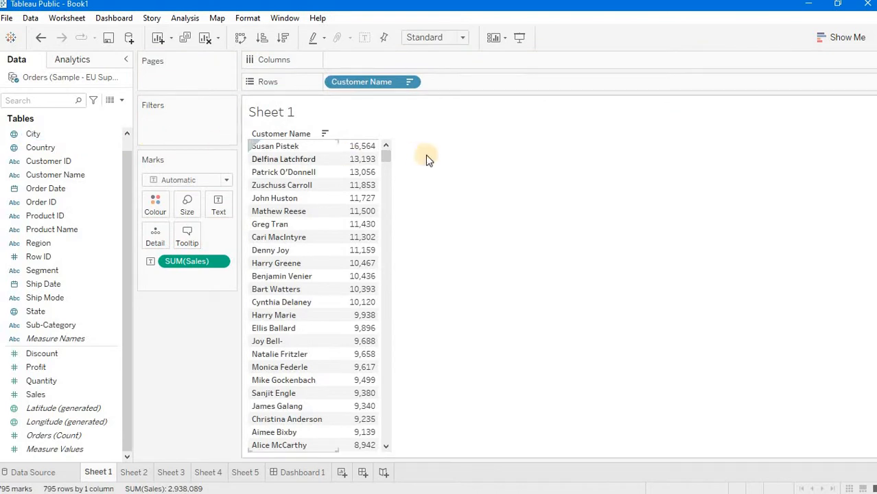
pyautogui.click(384, 156)
pyautogui.click(385, 155)
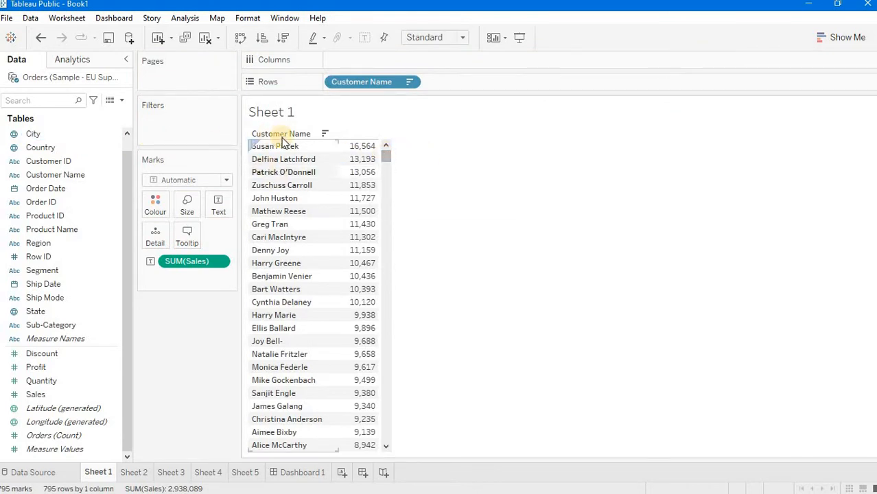
pyautogui.moveTo(274, 148); pyautogui.dragTo(290, 273)
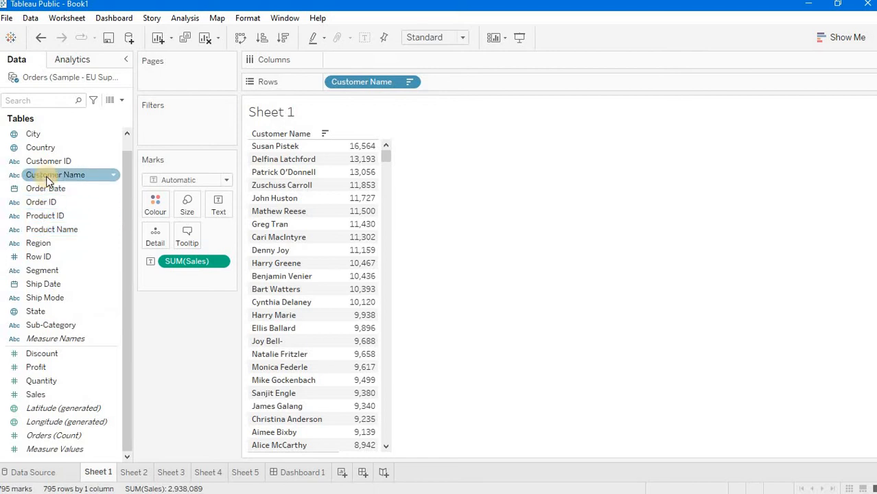
# Add a Customer Name filter that keeps only the top 5 customers by sum of Sales
pyautogui.moveTo(39, 175); pyautogui.dragTo(174, 123)
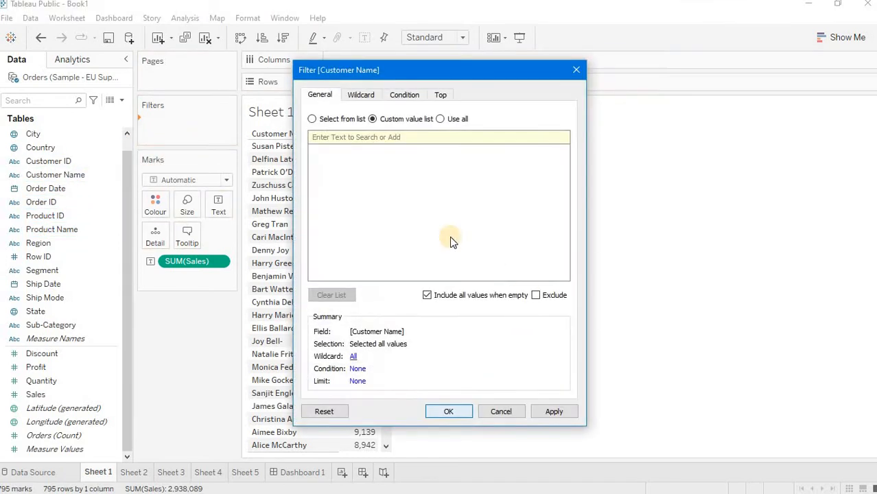
pyautogui.click(440, 95)
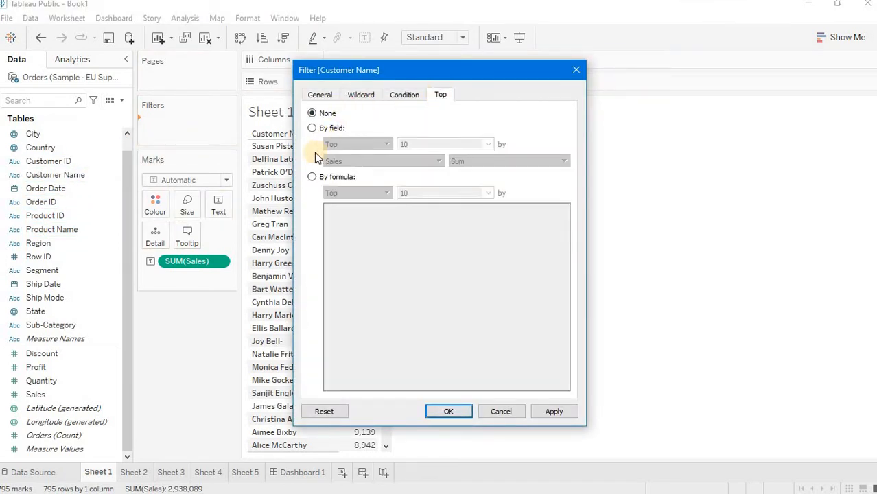
pyautogui.click(313, 129)
pyautogui.doubleClick(426, 145)
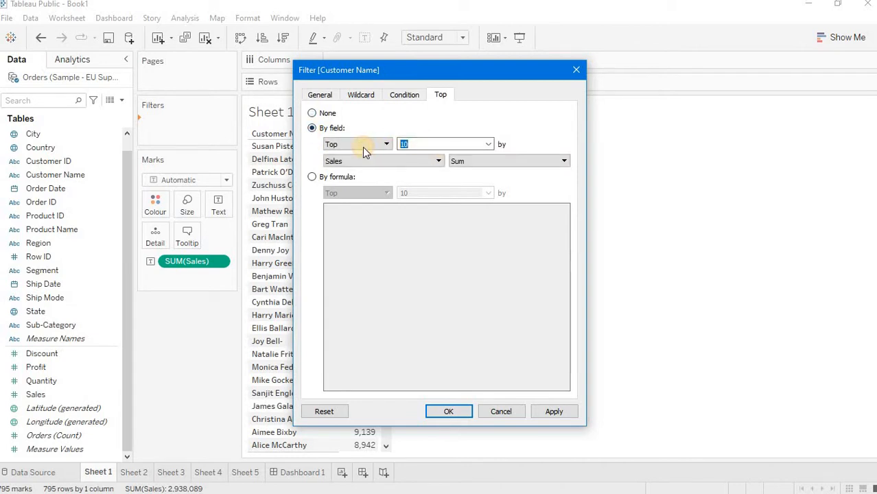
pyautogui.press('BackSpace')
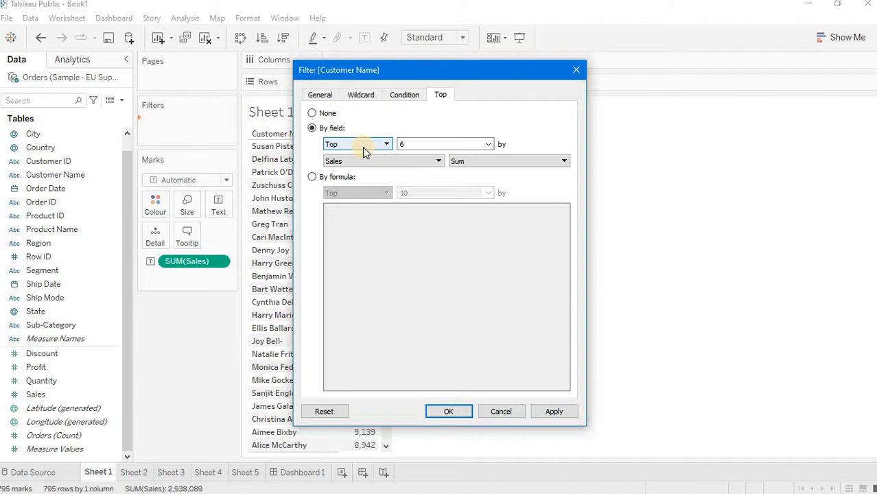
pyautogui.write('5')
pyautogui.click(554, 409)
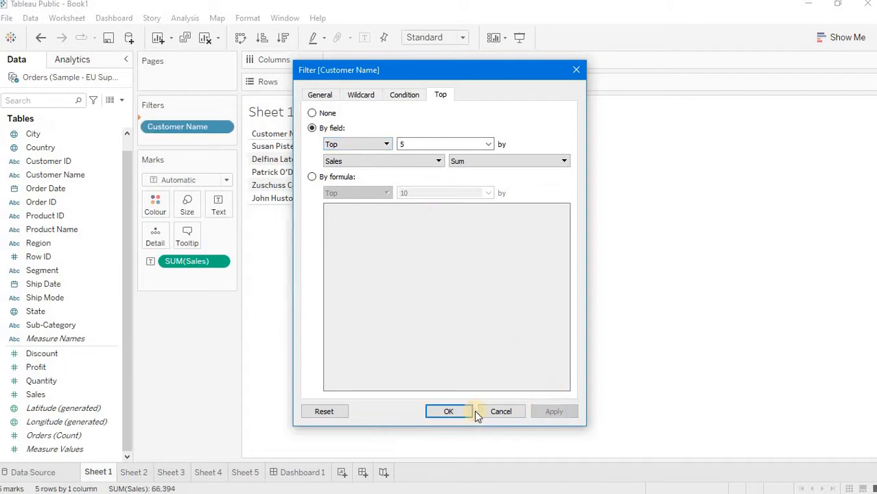
pyautogui.click(434, 409)
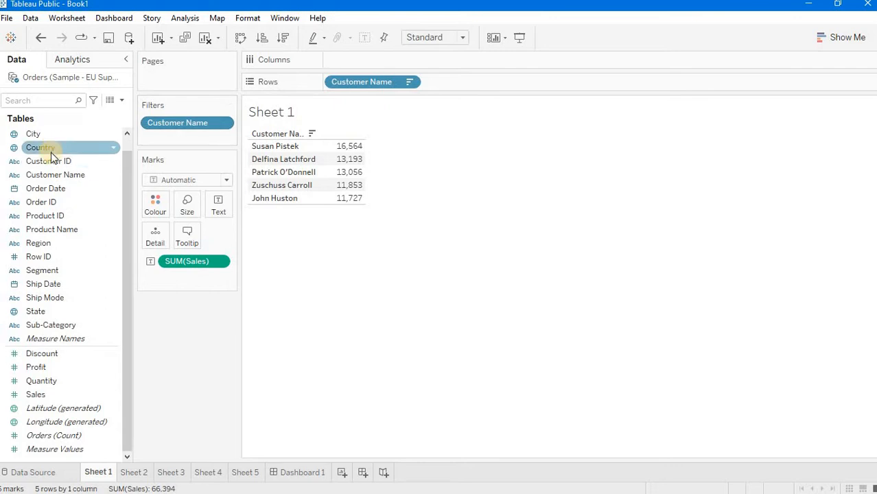
# Place Country ahead of Customer Name on Rows and add a Country filter with all listed countries selected
pyautogui.moveTo(53, 143)
pyautogui.mouseDown()
pyautogui.moveTo(317, 101)
pyautogui.moveTo(330, 83)
pyautogui.mouseUp()
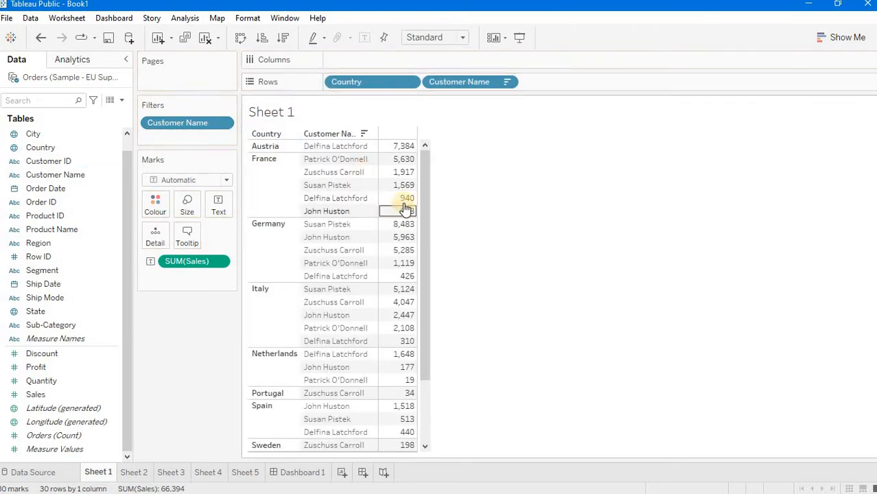
pyautogui.moveTo(427, 213); pyautogui.dragTo(409, 121)
pyautogui.moveTo(36, 147); pyautogui.dragTo(196, 138)
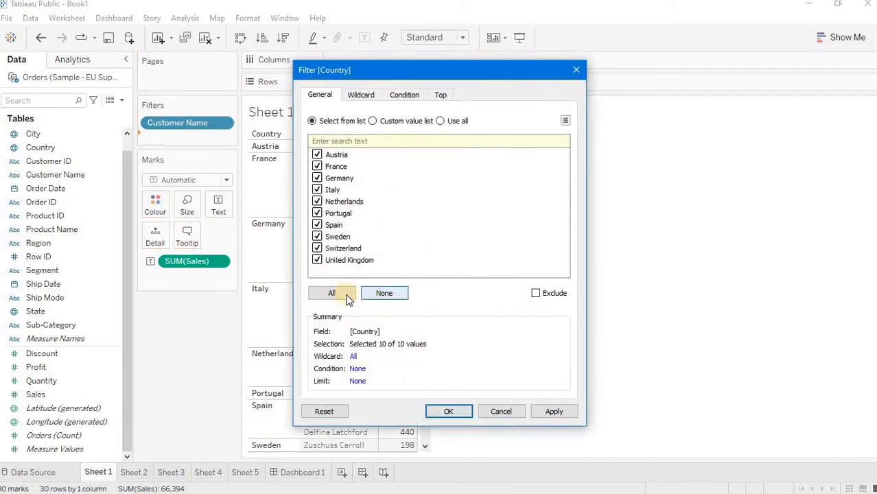
pyautogui.click(342, 294)
pyautogui.click(553, 413)
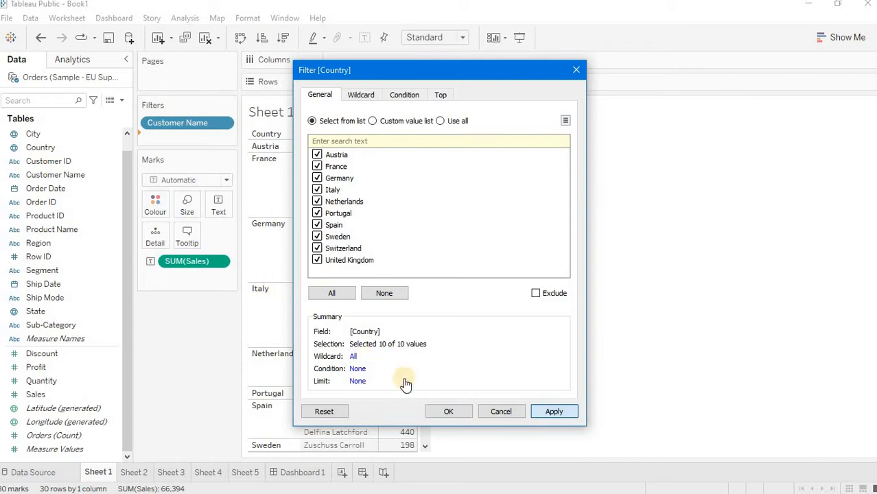
pyautogui.click(448, 411)
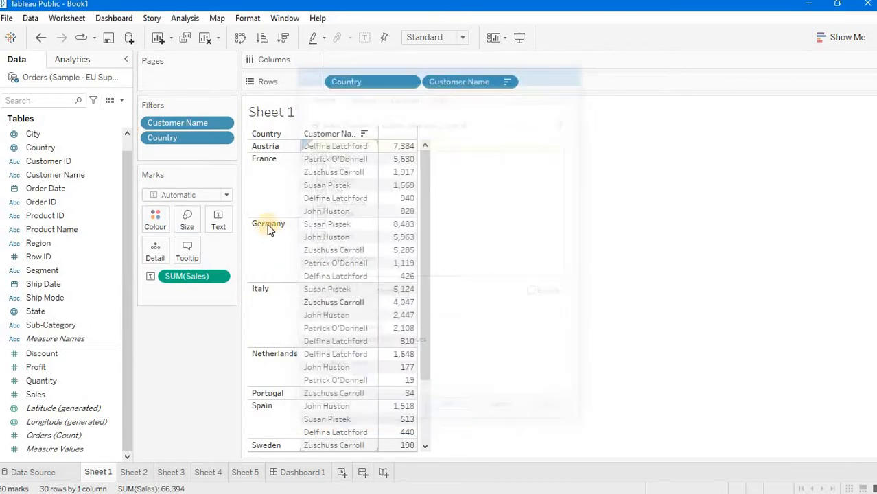
# Show the Country filter control beside the view and select all countries in it
pyautogui.rightClick(221, 138)
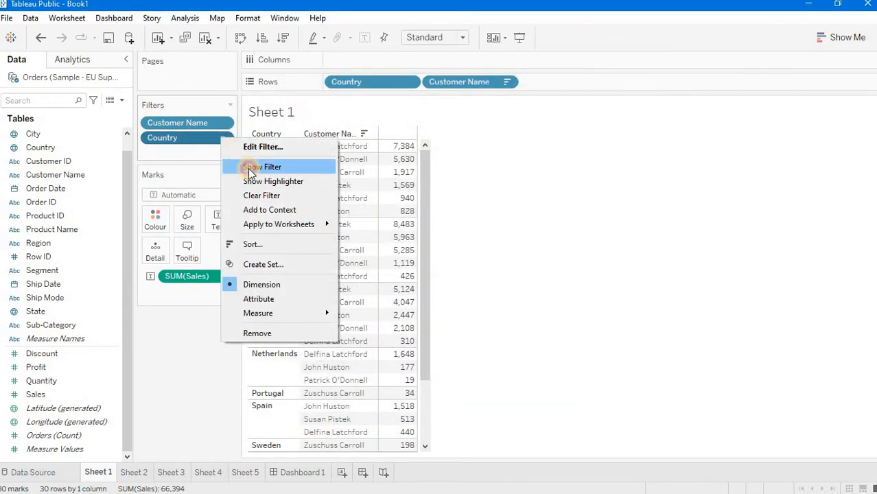
pyautogui.click(248, 169)
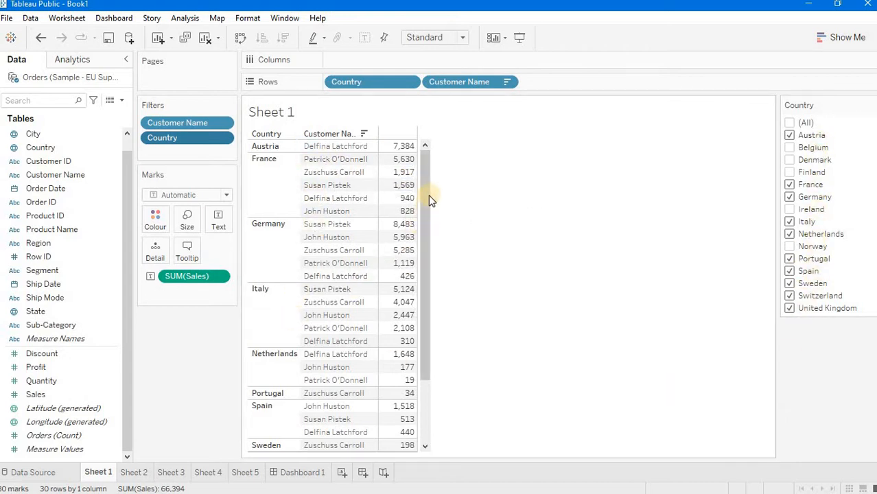
pyautogui.moveTo(429, 194); pyautogui.dragTo(430, 127)
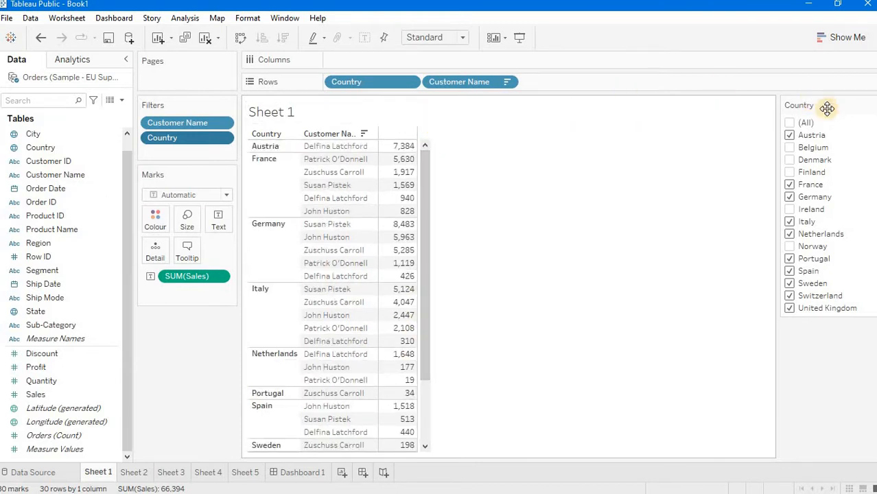
pyautogui.click(791, 120)
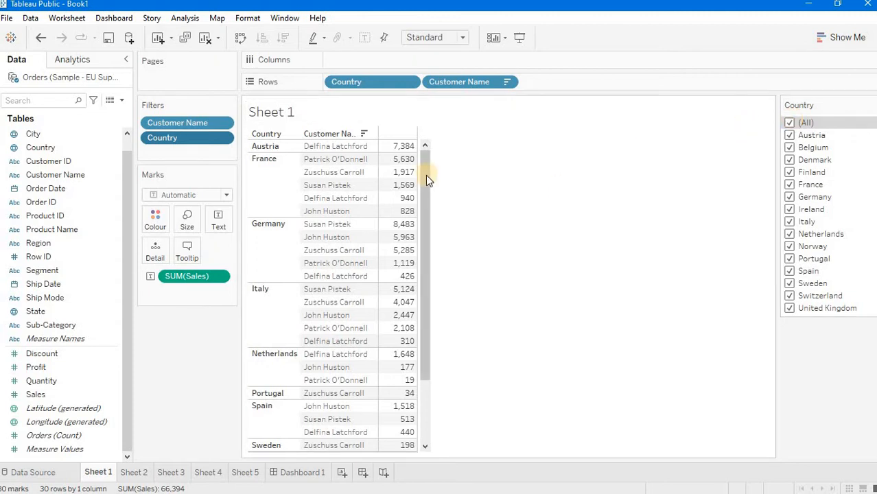
pyautogui.moveTo(427, 178); pyautogui.dragTo(415, 363)
pyautogui.moveTo(427, 210); pyautogui.dragTo(428, 130)
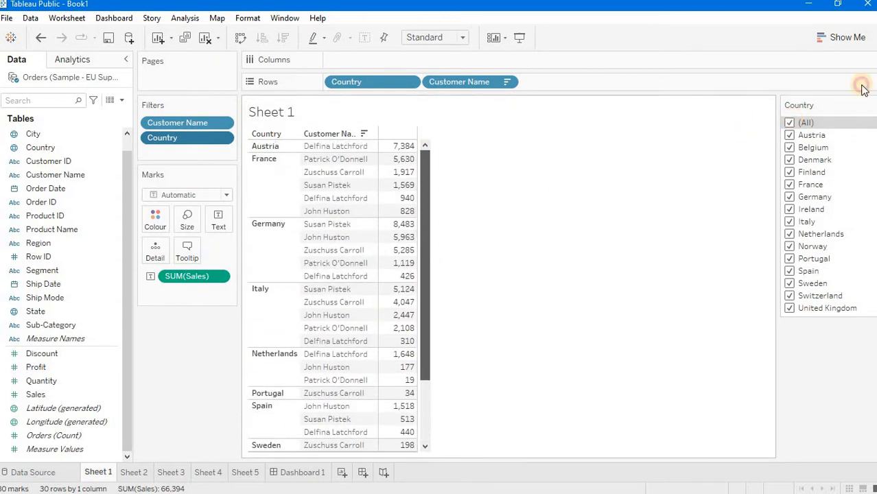
# Test the Country filter with only Austria, Belgium, France, Germany and United Kingdom in turn, and reselect all countries
pyautogui.click(790, 123)
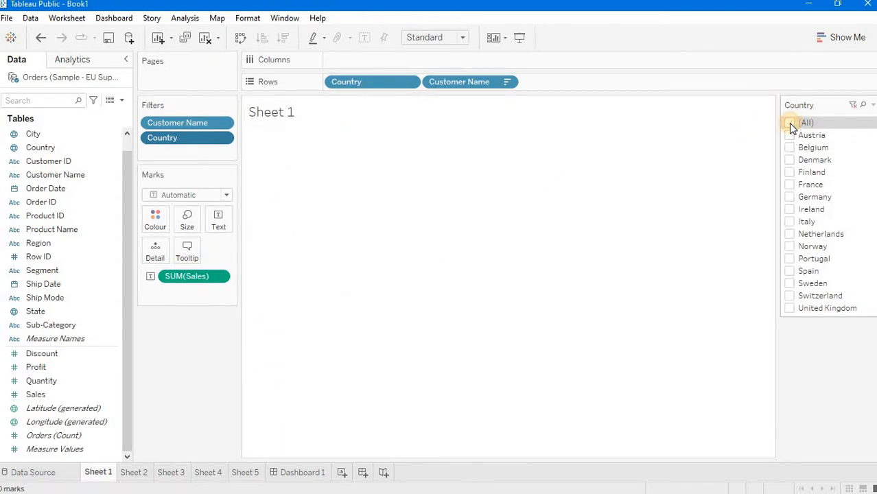
pyautogui.click(789, 136)
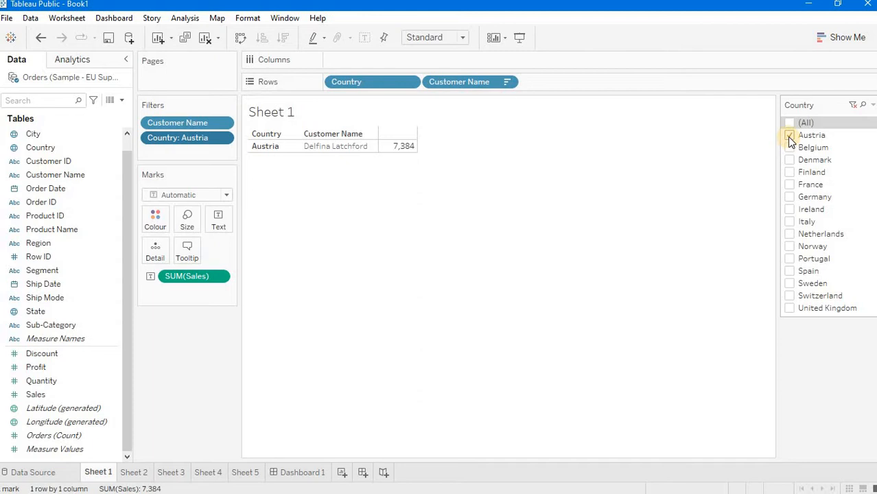
pyautogui.click(790, 137)
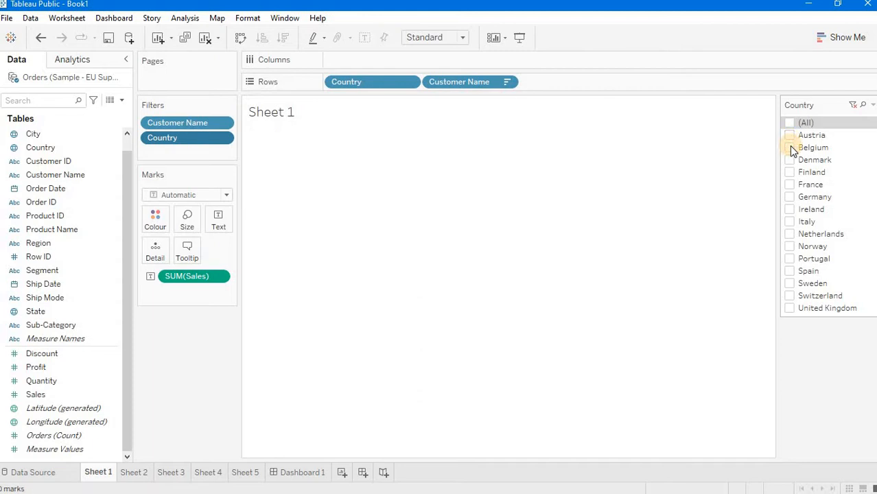
pyautogui.click(789, 148)
pyautogui.click(789, 148)
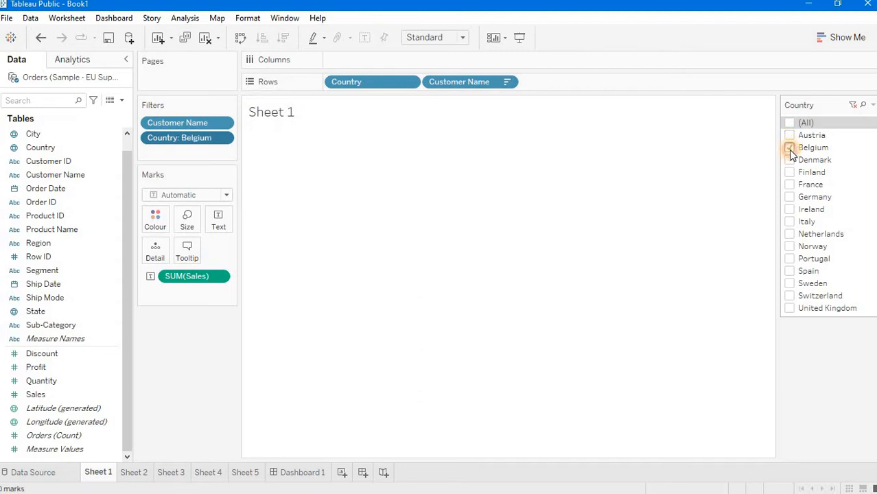
pyautogui.click(790, 185)
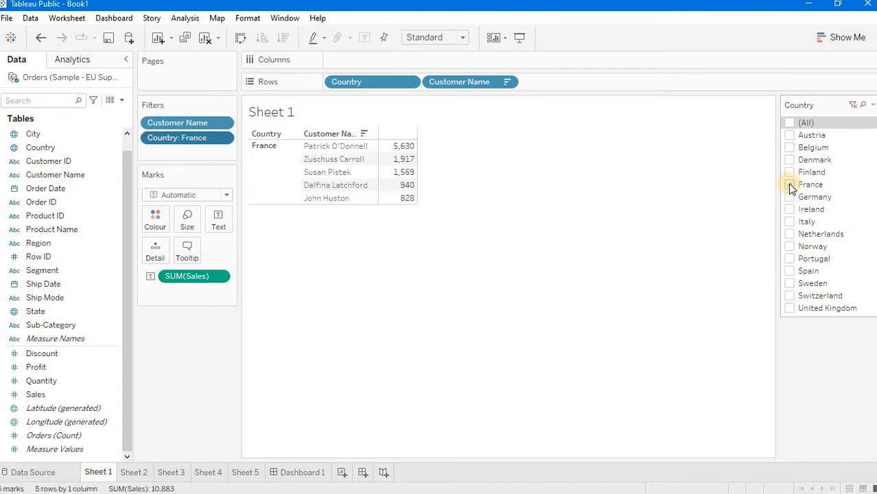
pyautogui.click(790, 185)
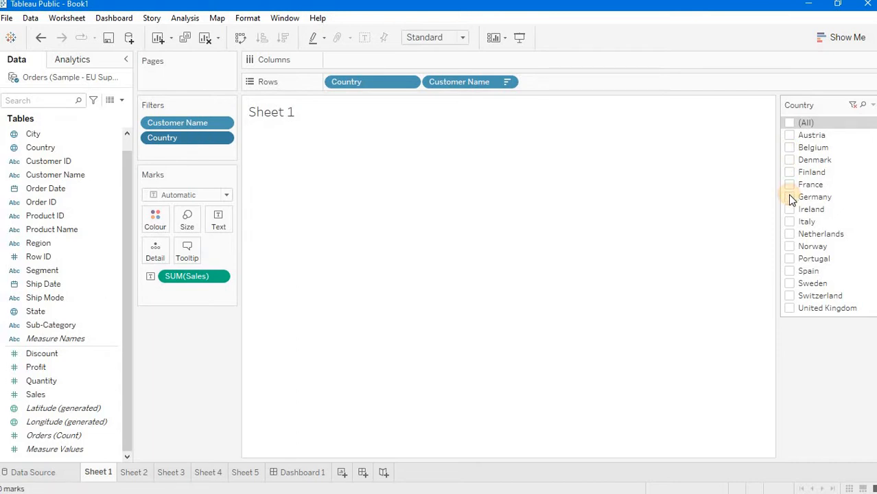
pyautogui.click(791, 197)
pyautogui.click(790, 197)
pyautogui.click(790, 309)
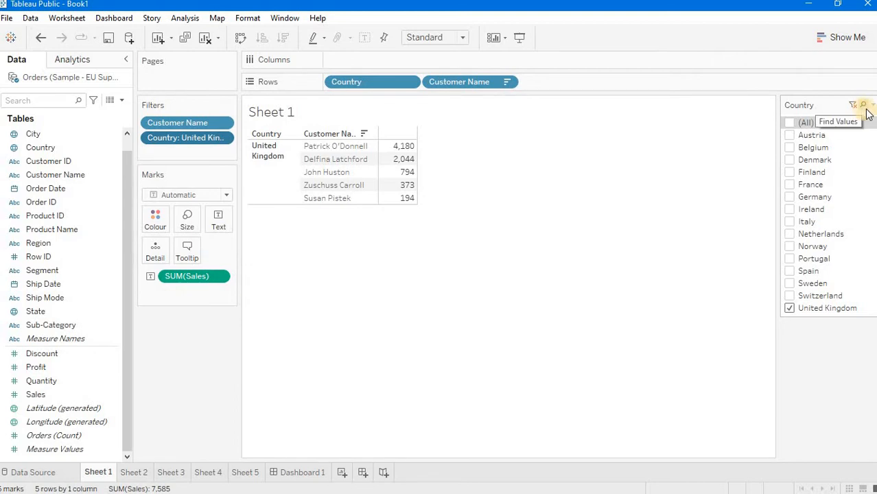
pyautogui.click(789, 123)
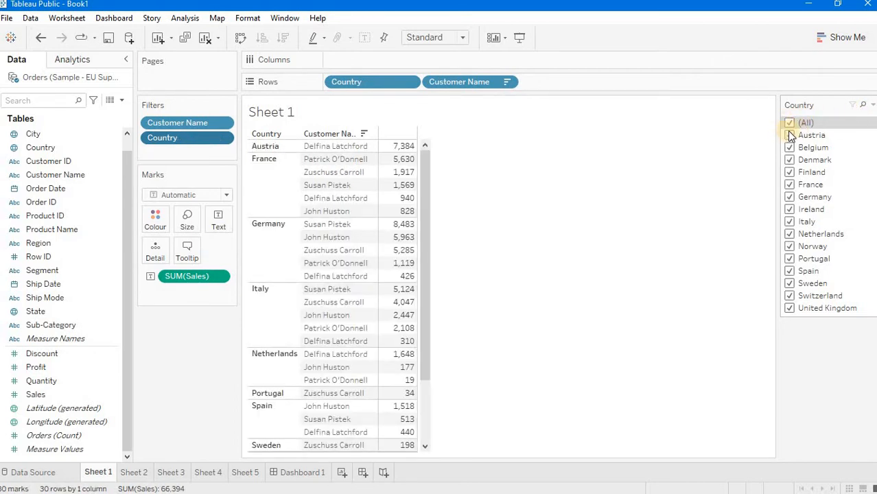
# Hide the "All" value in the Country filter control and deselect Austria
pyautogui.click(873, 106)
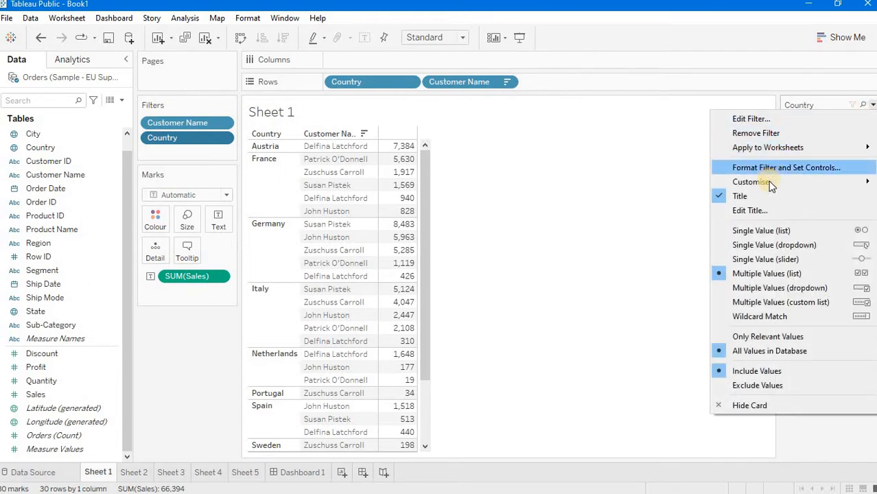
pyautogui.moveTo(772, 187)
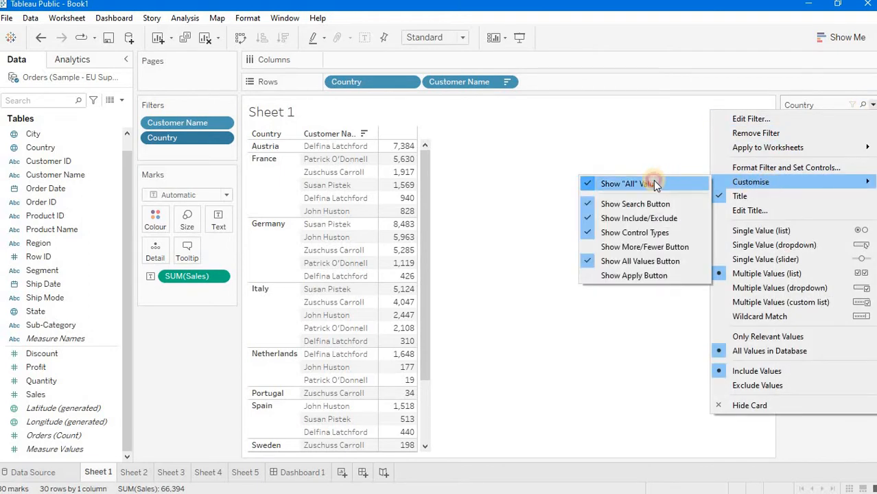
pyautogui.click(654, 181)
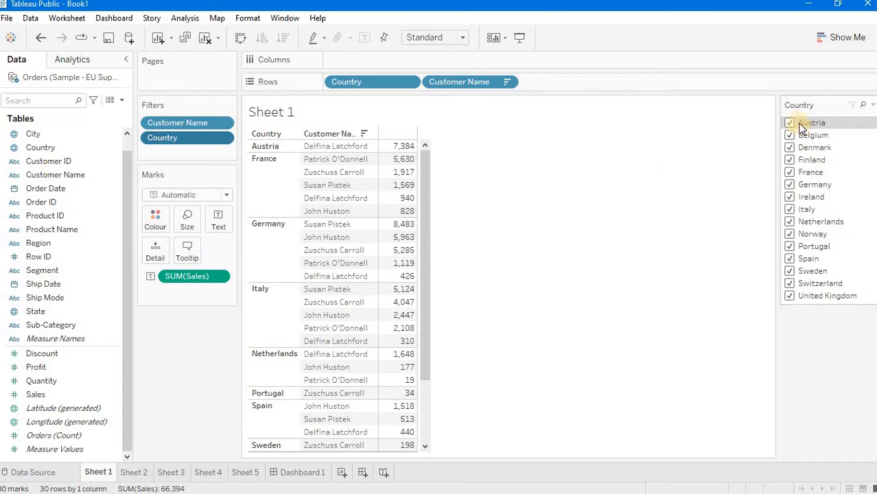
pyautogui.click(837, 122)
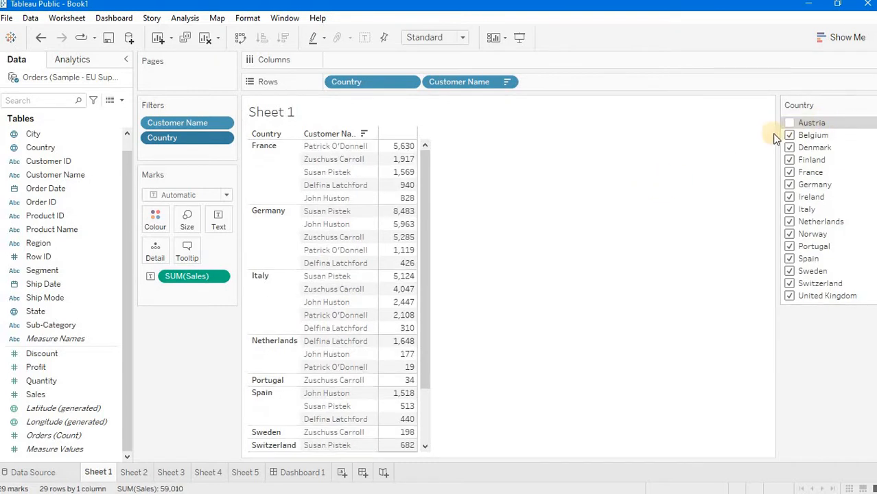
# Show the "All" value in the Country filter control again and select all countries
pyautogui.click(873, 104)
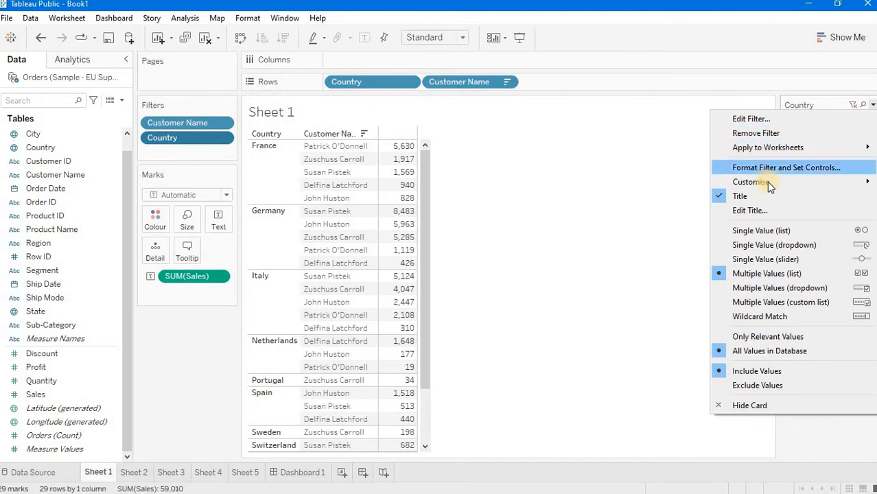
pyautogui.moveTo(762, 183)
pyautogui.click(649, 186)
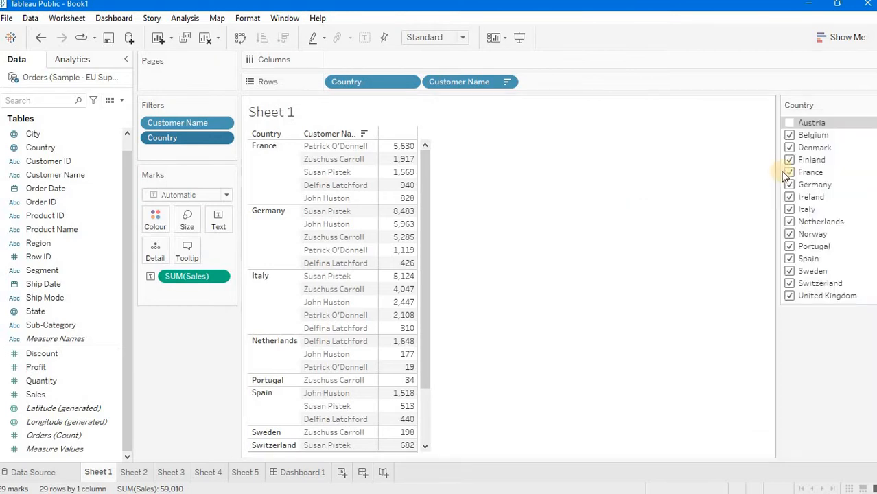
pyautogui.click(790, 122)
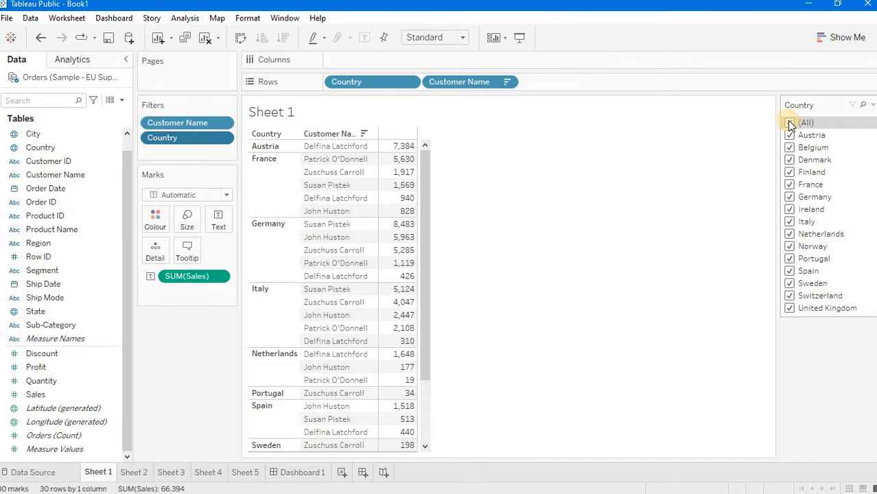
# Add the Country filter to context so the Customer Name top 5 is computed within the selected countries
pyautogui.click(213, 138)
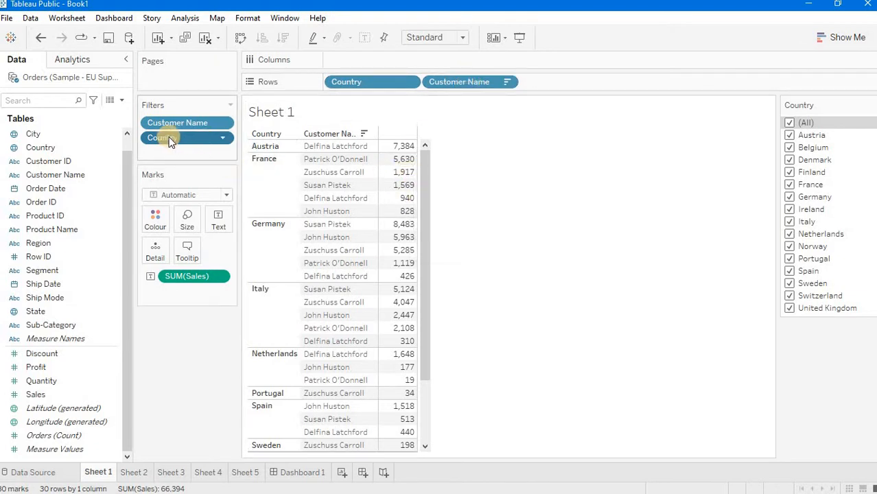
pyautogui.click(221, 140)
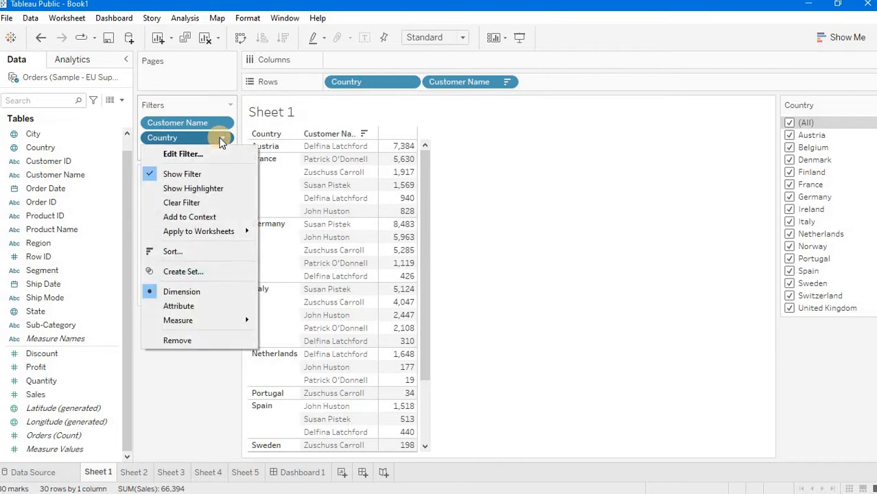
pyautogui.click(191, 217)
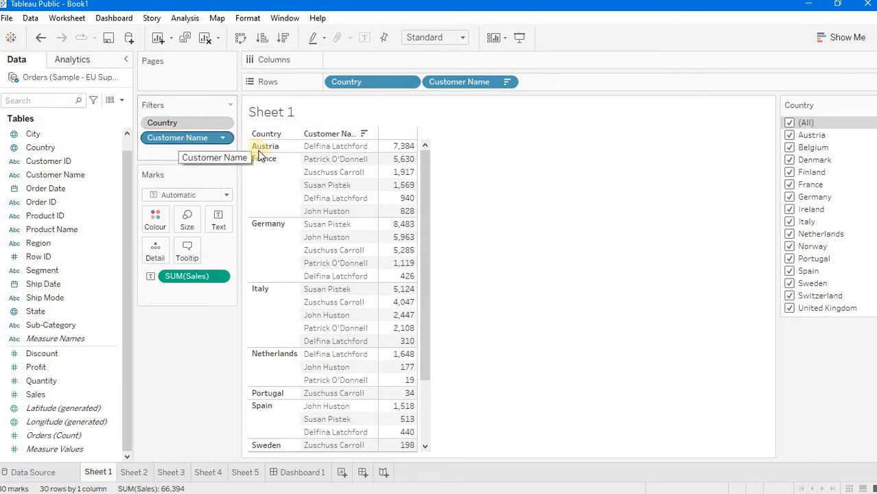
# Clear the Country filter and view the top 5 customers for Austria, Belgium, Denmark and Finland, one country at a time
pyautogui.click(790, 123)
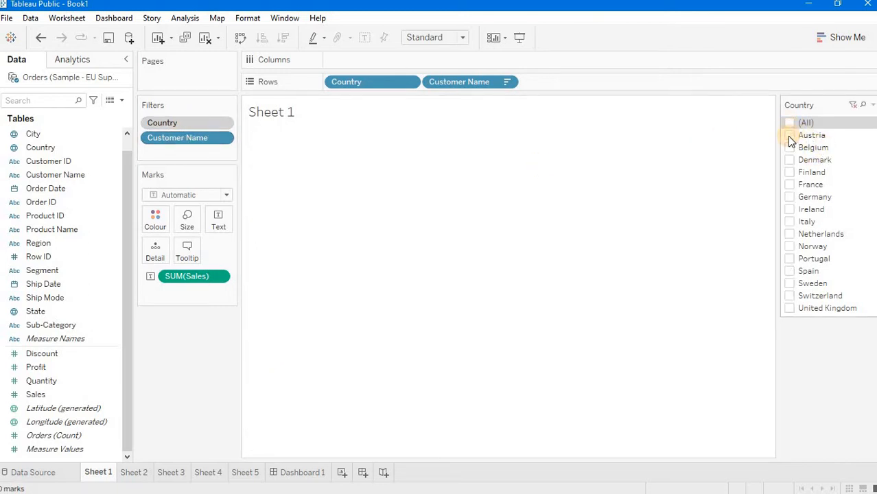
pyautogui.click(789, 135)
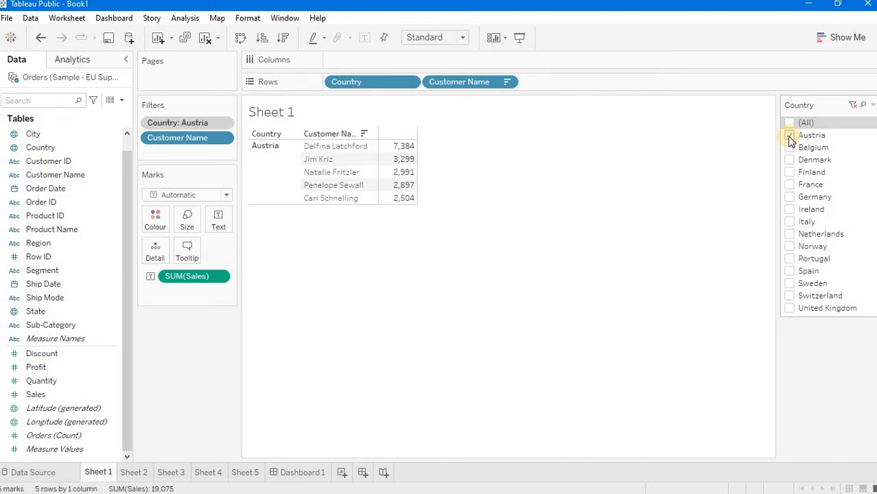
pyautogui.click(789, 135)
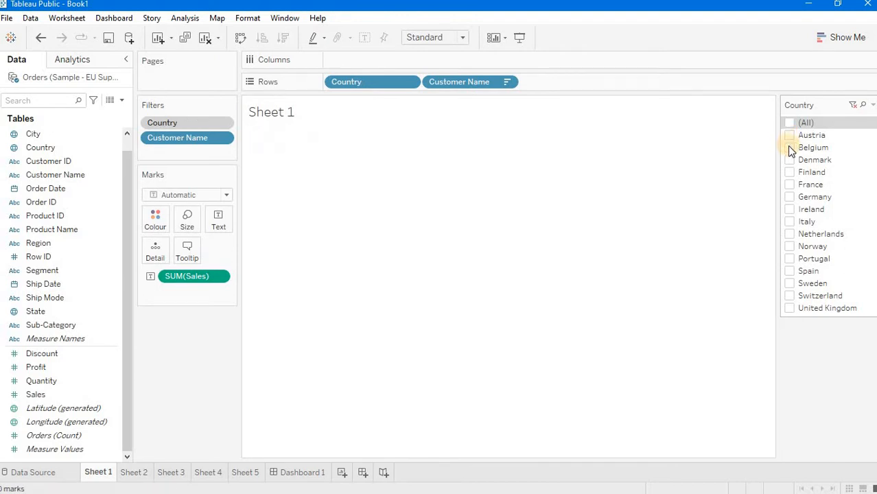
pyautogui.click(789, 147)
pyautogui.click(789, 147)
pyautogui.click(790, 160)
pyautogui.click(789, 160)
pyautogui.click(789, 172)
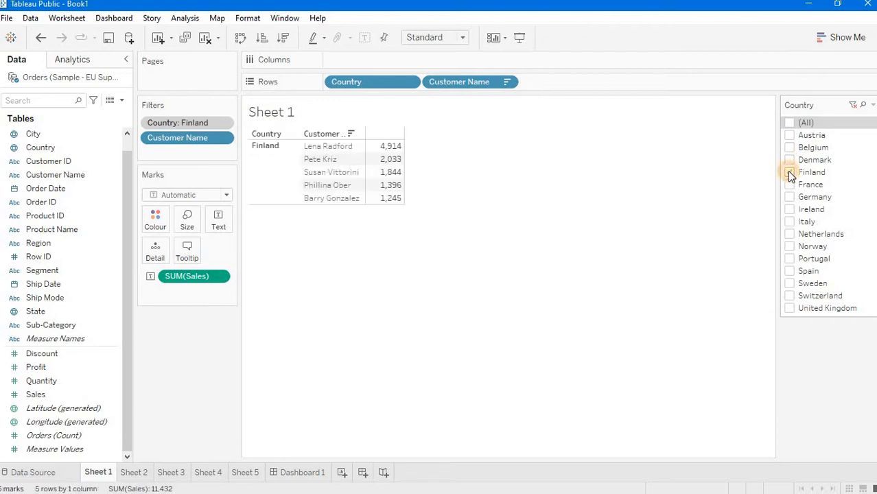
pyautogui.click(789, 172)
# View the top 5 customers for France, Germany, Ireland and Italy by filtering on each country alone
pyautogui.click(790, 186)
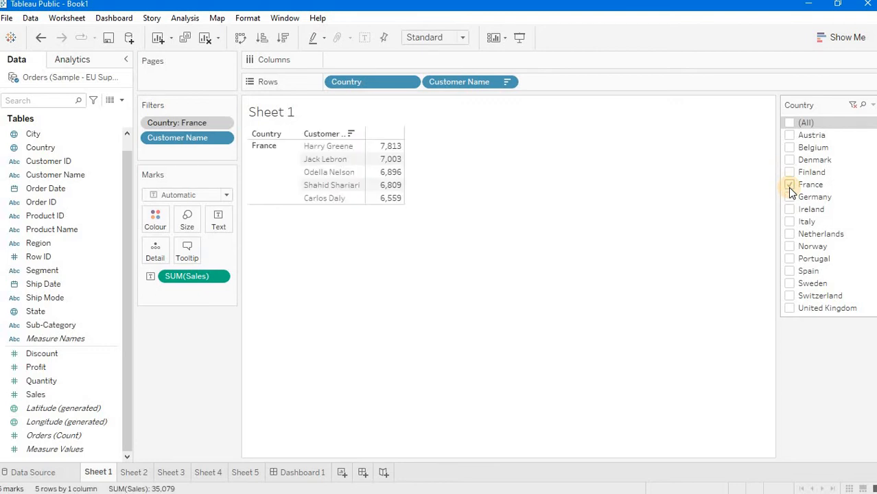
pyautogui.click(789, 185)
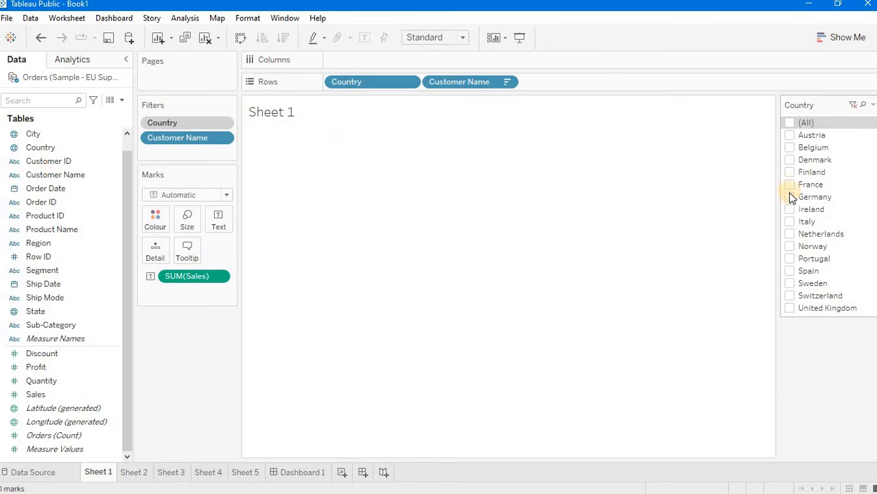
pyautogui.click(790, 198)
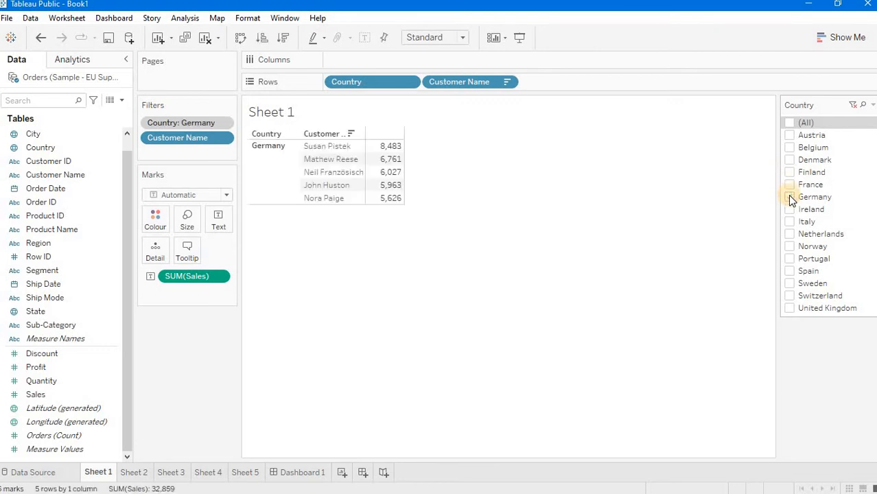
pyautogui.click(789, 197)
pyautogui.click(789, 211)
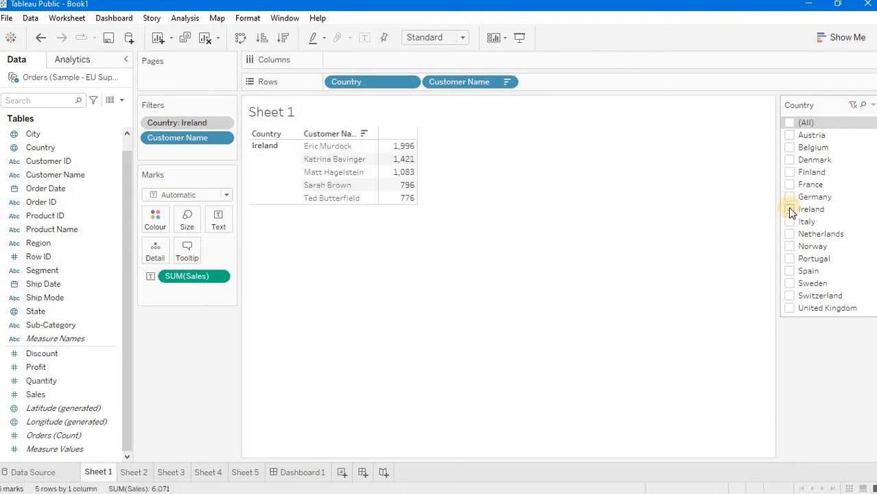
pyautogui.click(789, 211)
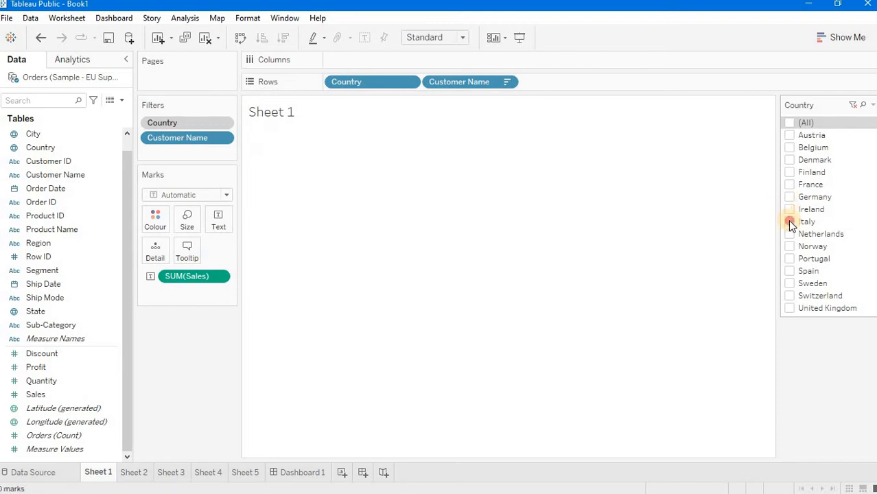
pyautogui.click(790, 222)
pyautogui.click(790, 223)
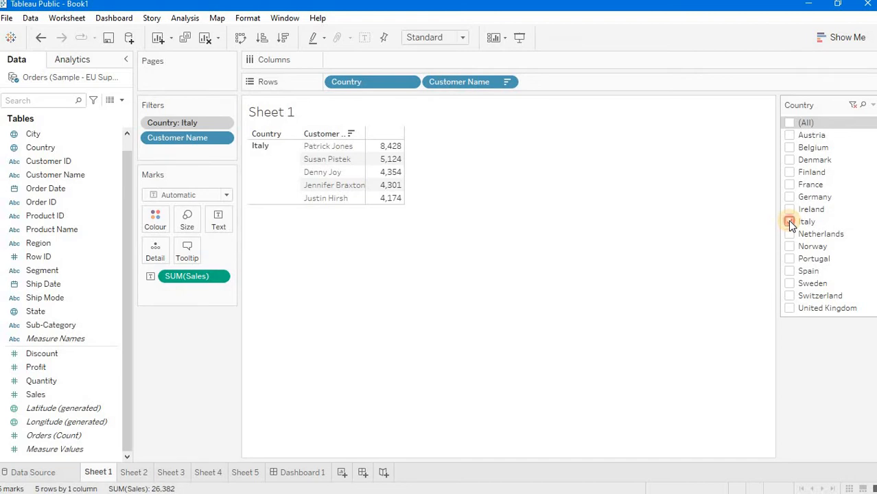
# View the top 5 customers for Netherlands, Norway, Portugal and Spain by filtering on each country alone
pyautogui.click(790, 234)
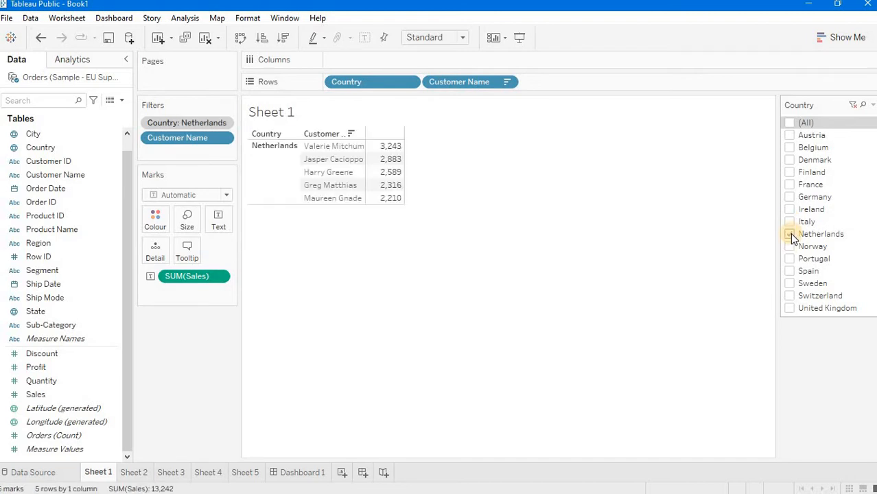
pyautogui.click(790, 234)
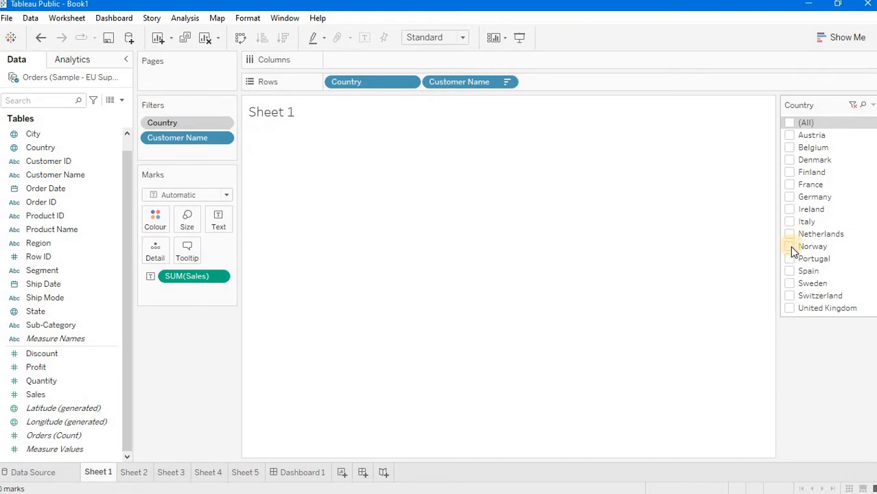
pyautogui.click(790, 247)
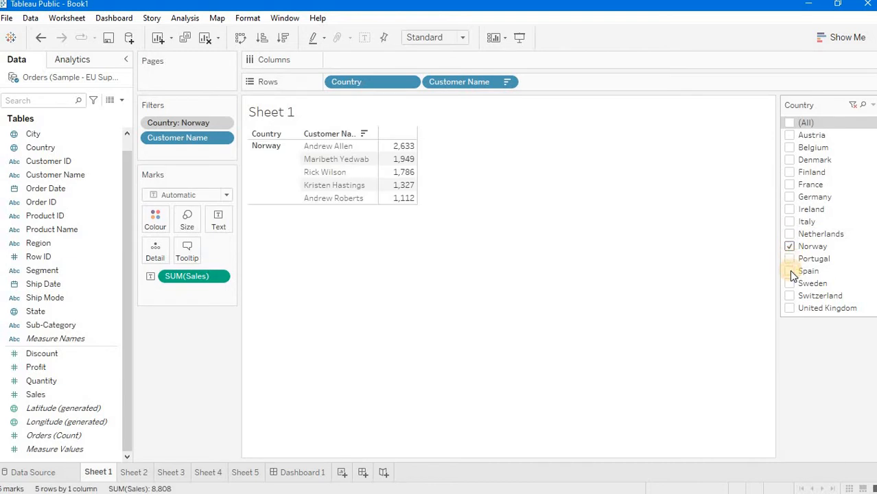
pyautogui.click(790, 247)
pyautogui.click(791, 260)
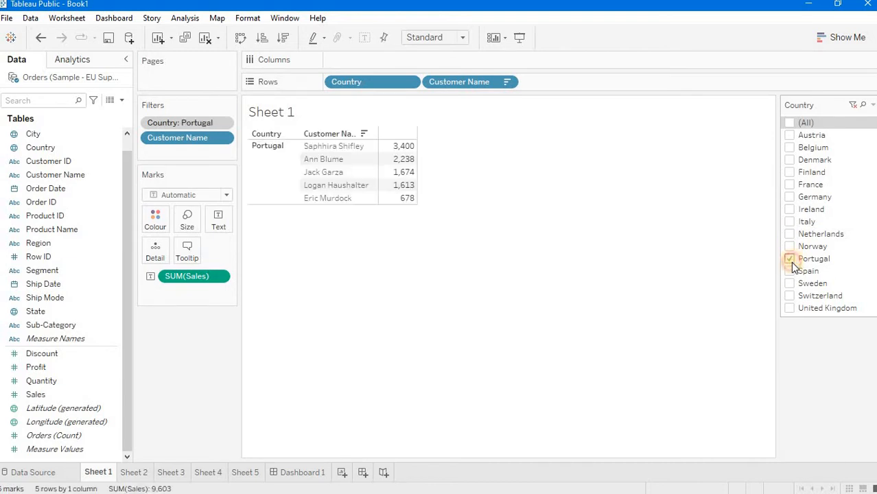
pyautogui.click(791, 260)
pyautogui.click(790, 271)
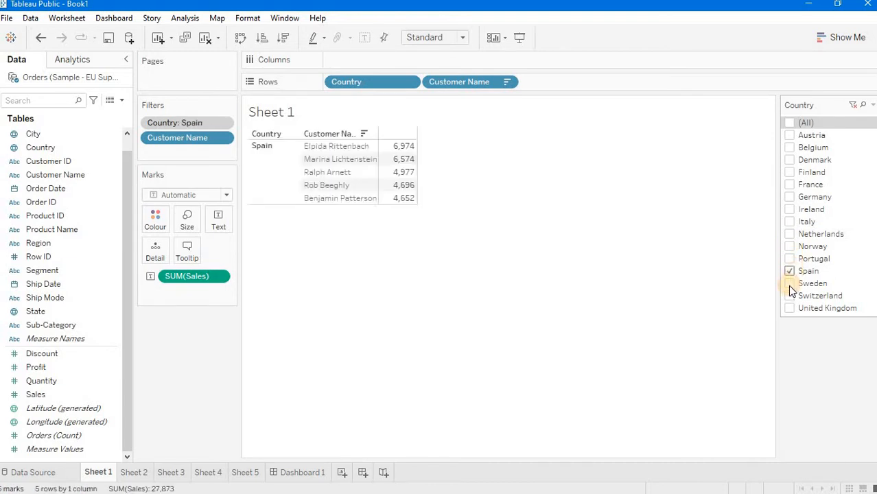
pyautogui.click(790, 271)
# View the top 5 customers for Sweden, Switzerland and United Kingdom separately, and reselect all countries
pyautogui.click(790, 282)
pyautogui.click(790, 284)
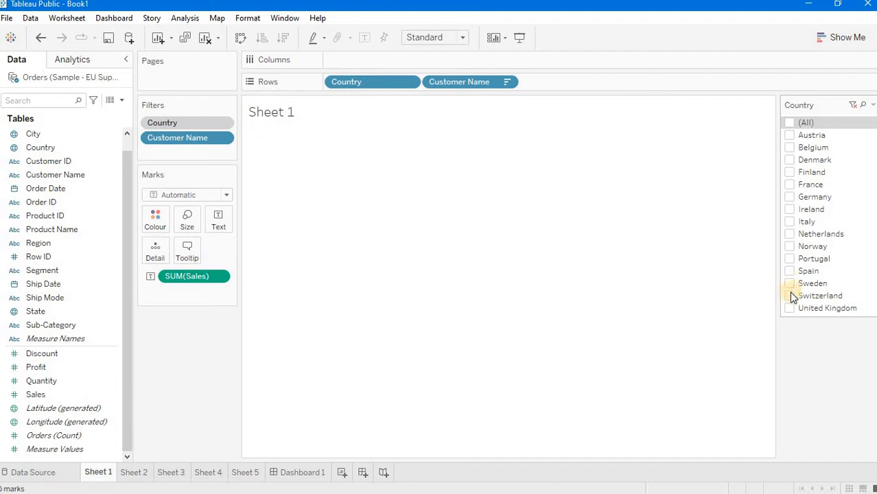
pyautogui.click(790, 296)
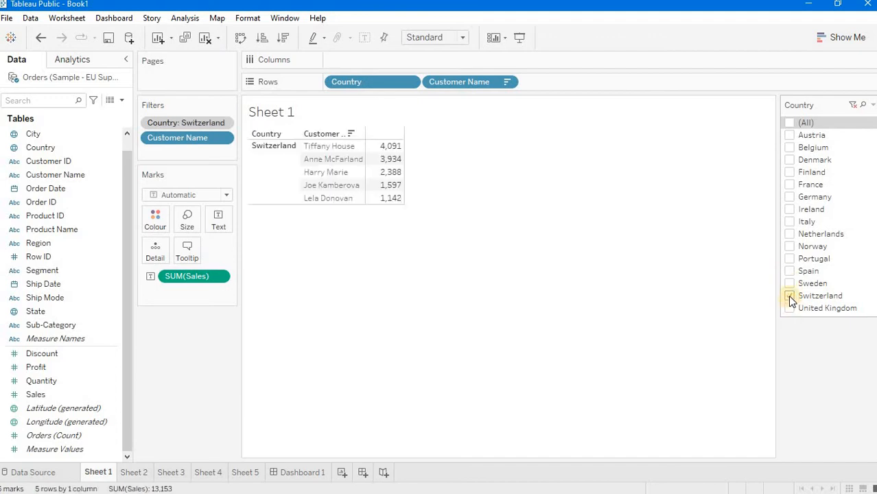
pyautogui.click(791, 296)
pyautogui.click(790, 308)
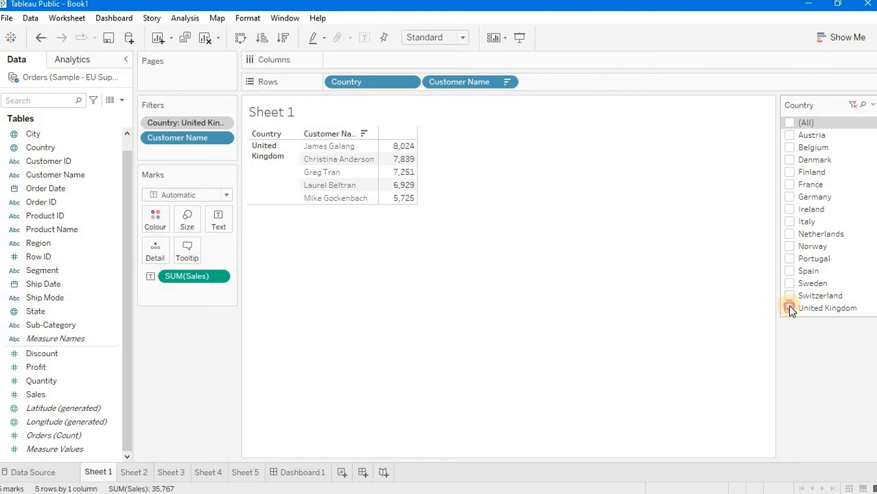
pyautogui.click(790, 308)
pyautogui.click(790, 122)
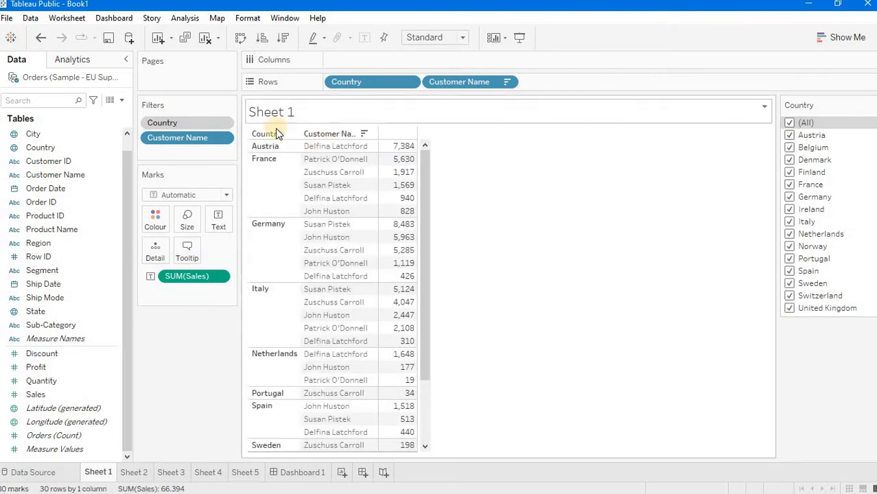
# Edit the Customer Name filter to keep the top 10 customers by sum of Sales
pyautogui.click(222, 139)
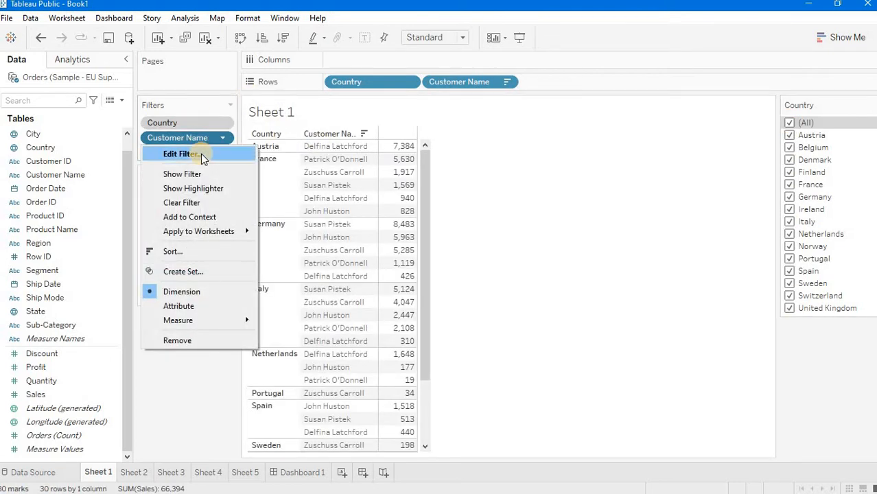
pyautogui.click(202, 157)
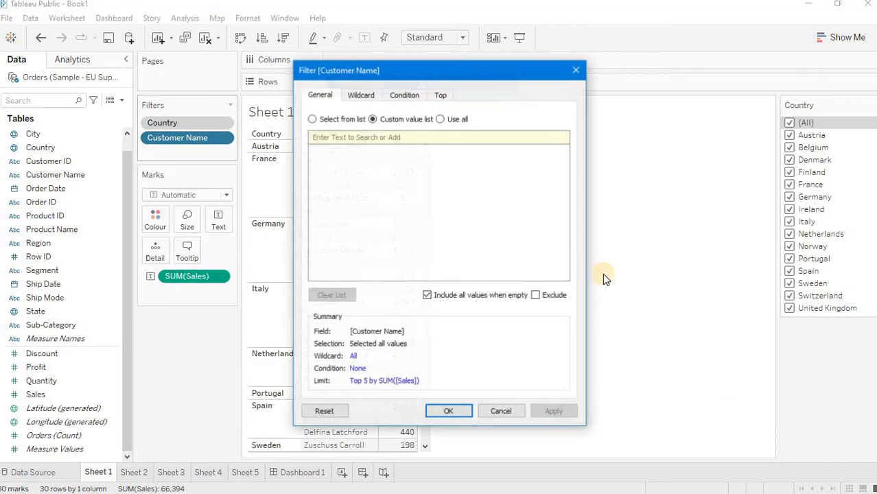
pyautogui.click(443, 92)
pyautogui.moveTo(417, 143); pyautogui.dragTo(398, 146)
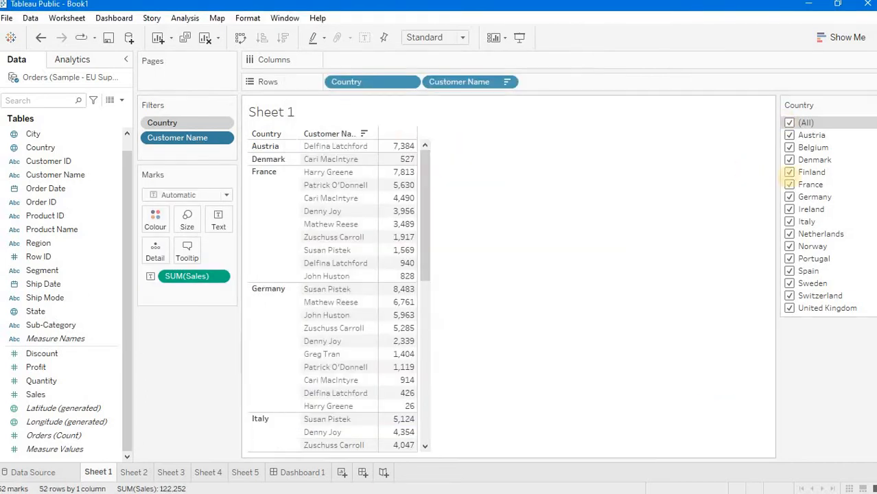
# Clear the Country filter and view the top 10 customers for Austria alone, followed by Belgium alone
pyautogui.click(789, 124)
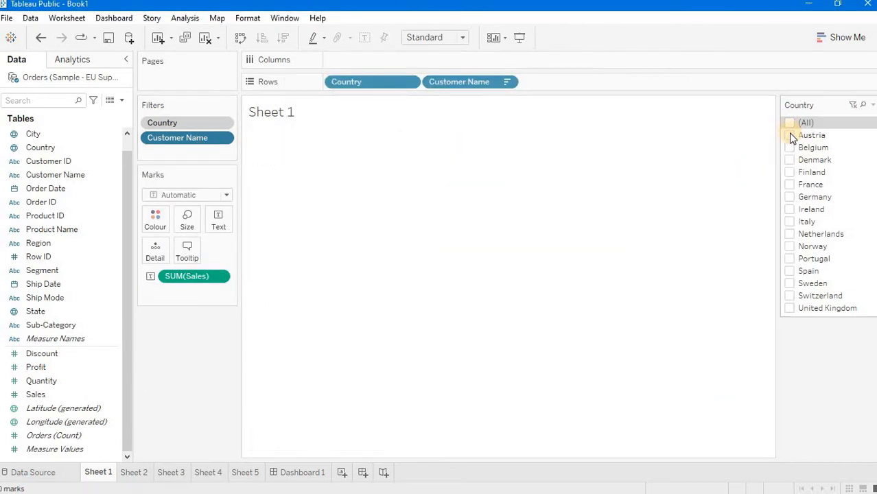
pyautogui.click(790, 137)
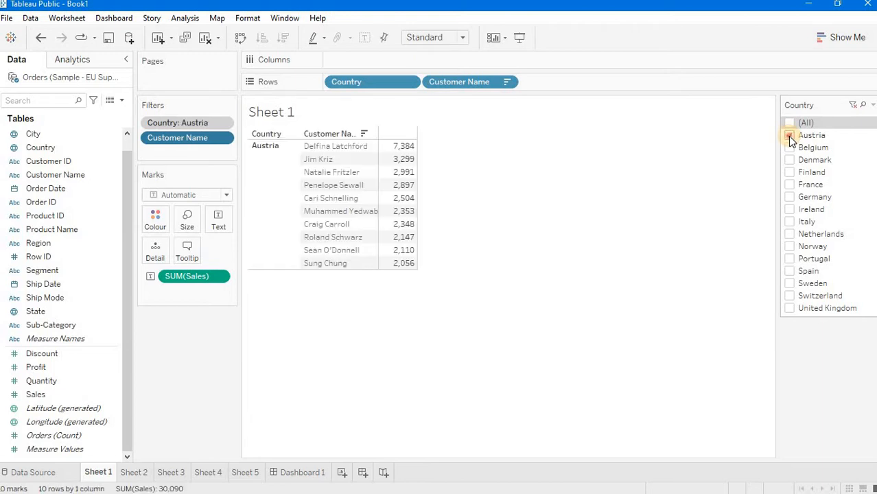
pyautogui.click(790, 137)
pyautogui.click(790, 147)
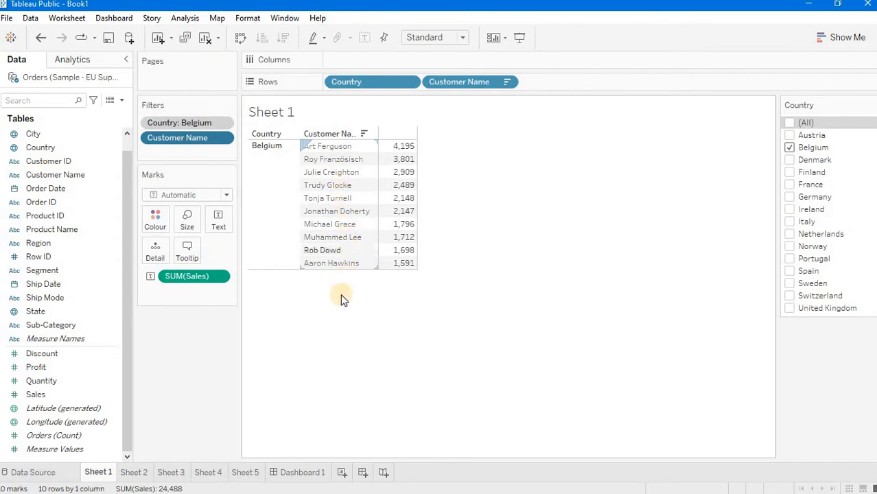
# Replace Belgium in the Country filter with Denmark alone, followed by France alone, to view each country's top 10 customers
pyautogui.click(790, 148)
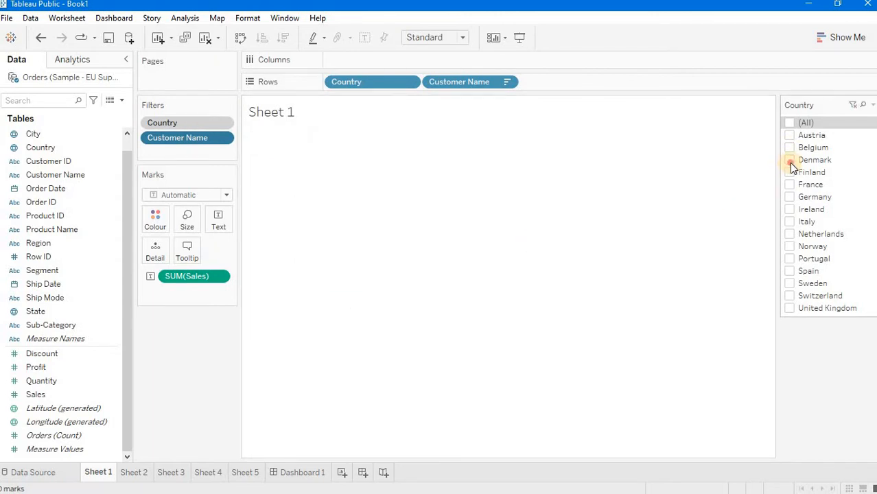
pyautogui.click(790, 161)
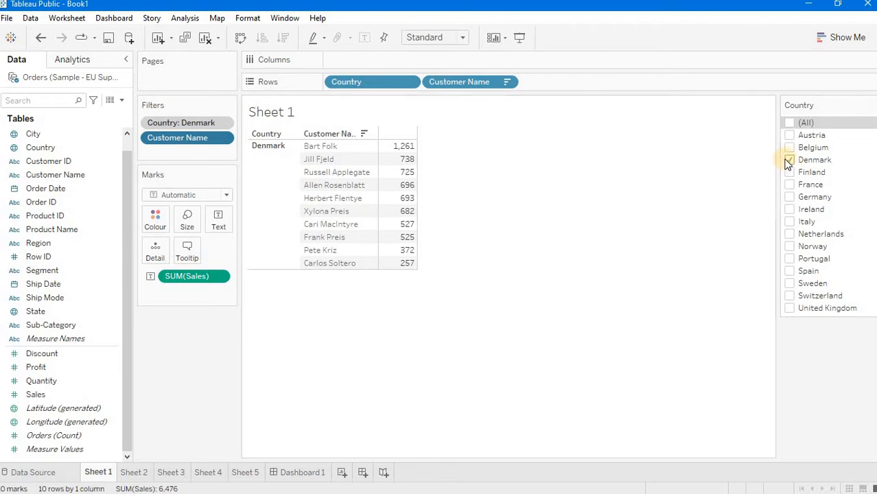
pyautogui.click(790, 160)
pyautogui.click(790, 184)
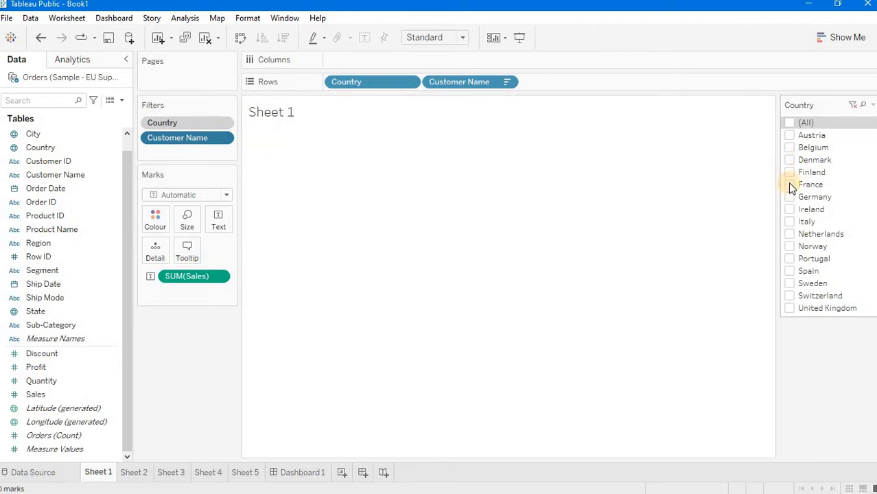
pyautogui.click(790, 185)
# View the top 10 customers for Spain, Switzerland and United Kingdom by filtering on each country alone
pyautogui.click(790, 272)
pyautogui.click(790, 271)
pyautogui.click(791, 296)
pyautogui.click(790, 296)
pyautogui.click(790, 308)
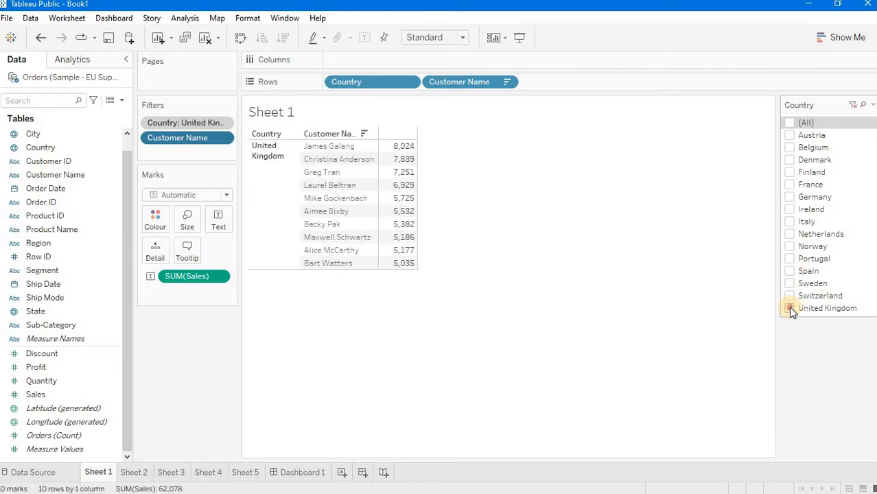
pyautogui.click(790, 308)
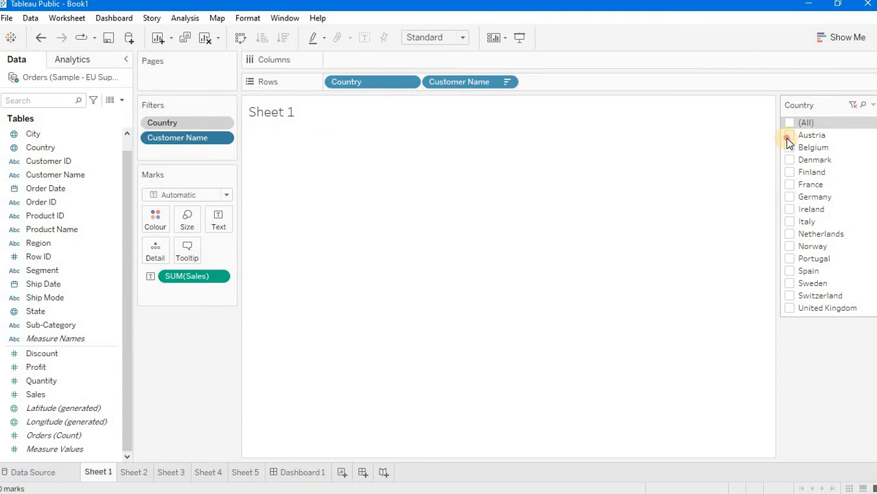
# Recheck the top 10 customers for Austria and Belgium separately, and reselect all countries in the Country filter
pyautogui.click(790, 135)
pyautogui.click(790, 135)
pyautogui.click(791, 148)
pyautogui.click(791, 148)
pyautogui.click(790, 122)
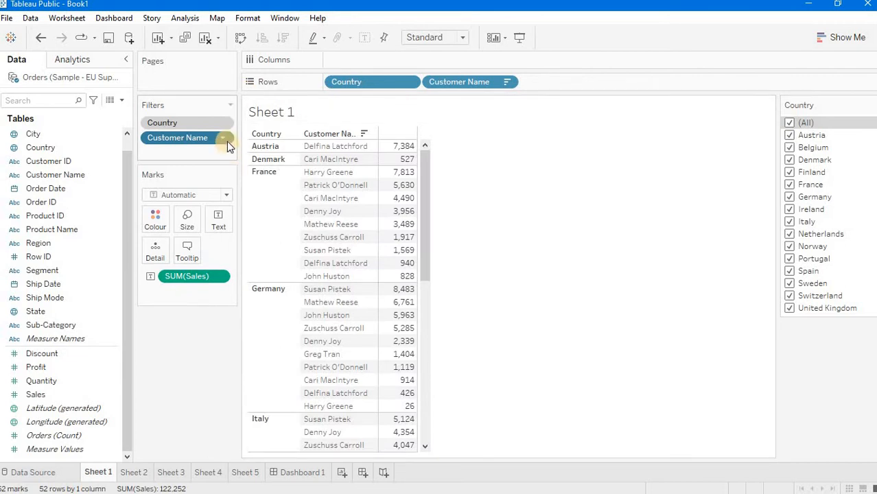
pyautogui.click(222, 139)
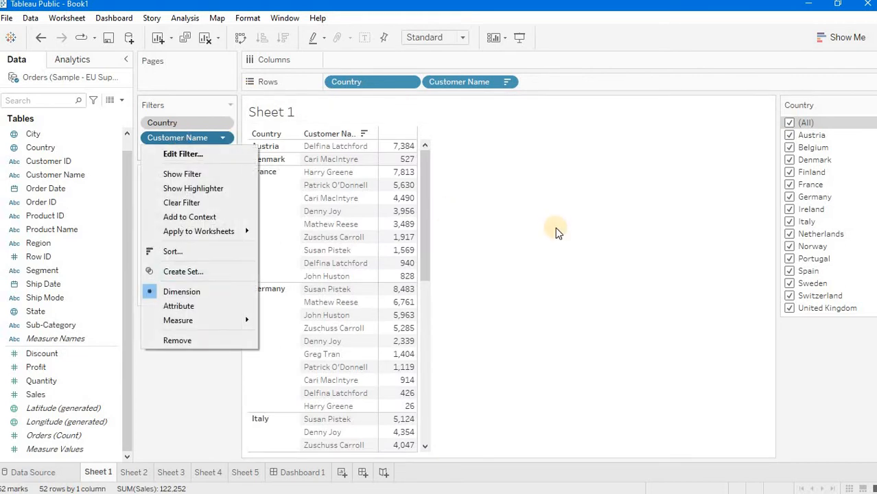
pyautogui.click(624, 204)
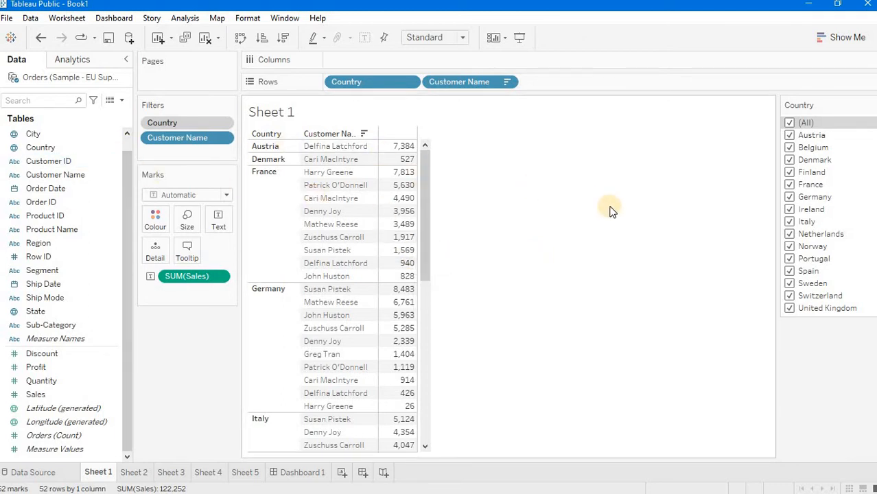
# Filter Country to Austria alone and remove the Country field from Rows
pyautogui.click(789, 122)
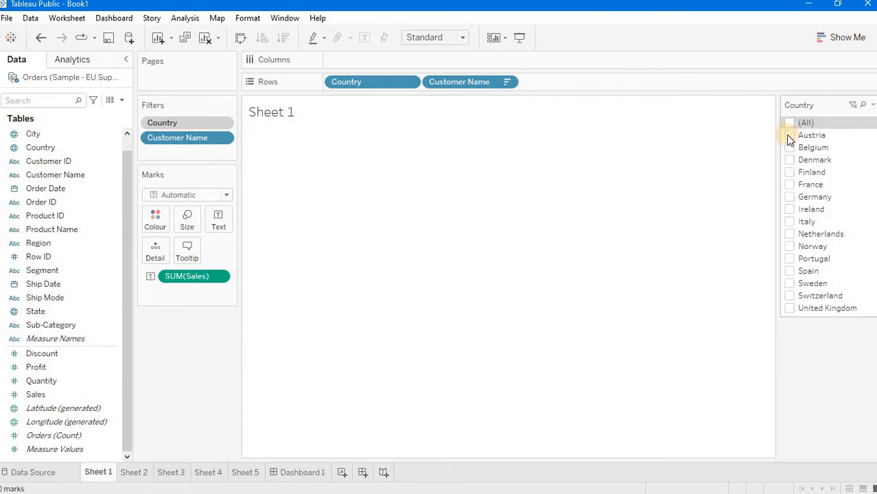
pyautogui.click(789, 135)
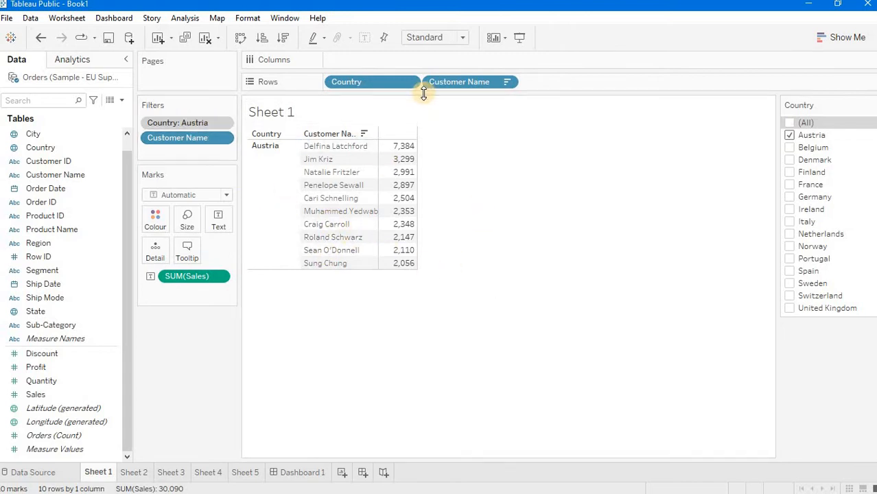
pyautogui.moveTo(357, 82); pyautogui.dragTo(180, 346)
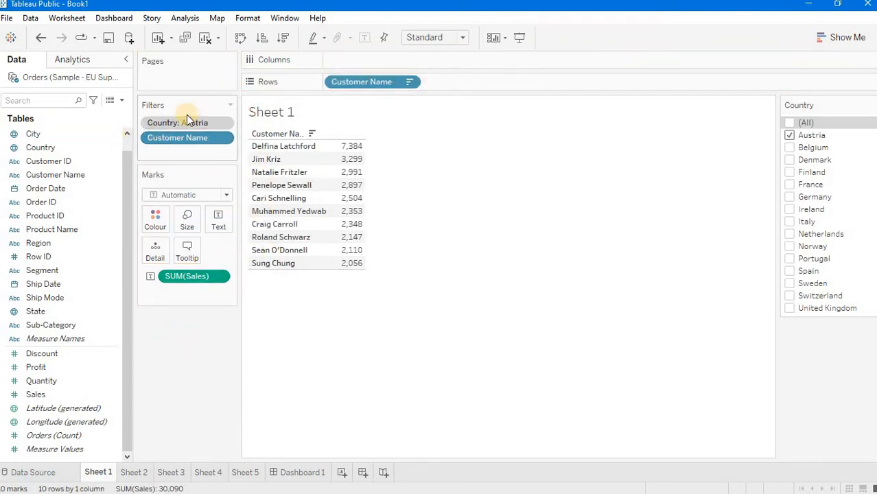
# View the top 10 customers for Belgium alone without the Country column, and clear the Country selection
pyautogui.click(789, 148)
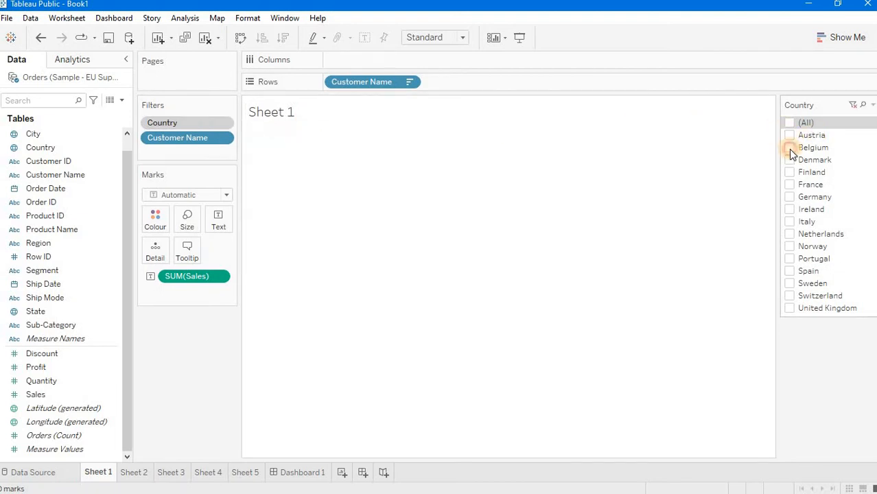
pyautogui.click(790, 148)
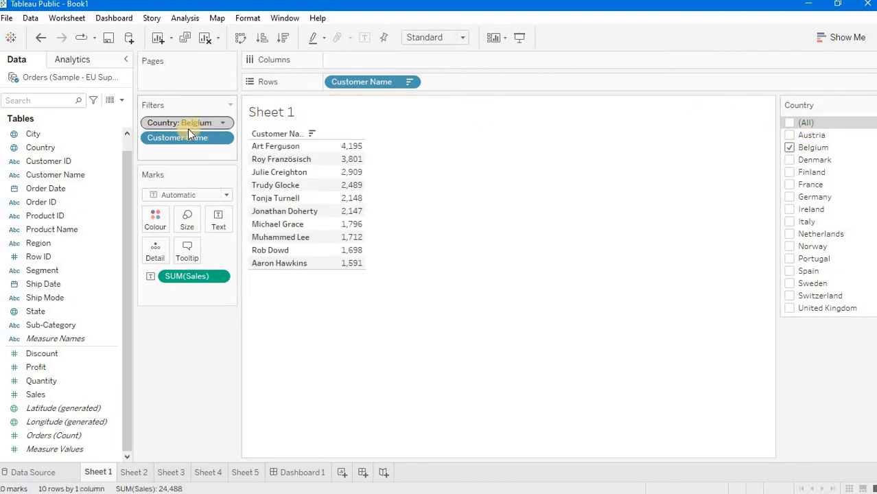
pyautogui.click(790, 148)
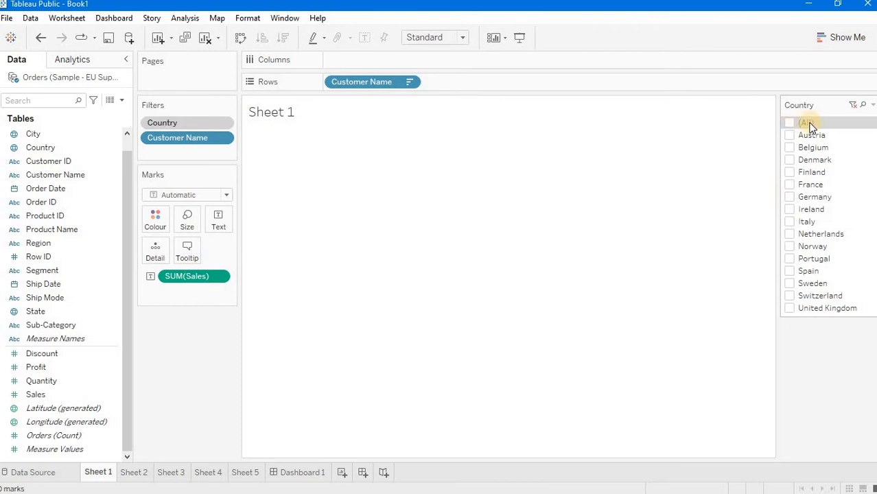
# Hide the "All" value in the Country filter control and test it by selecting and deselecting Austria
pyautogui.click(873, 106)
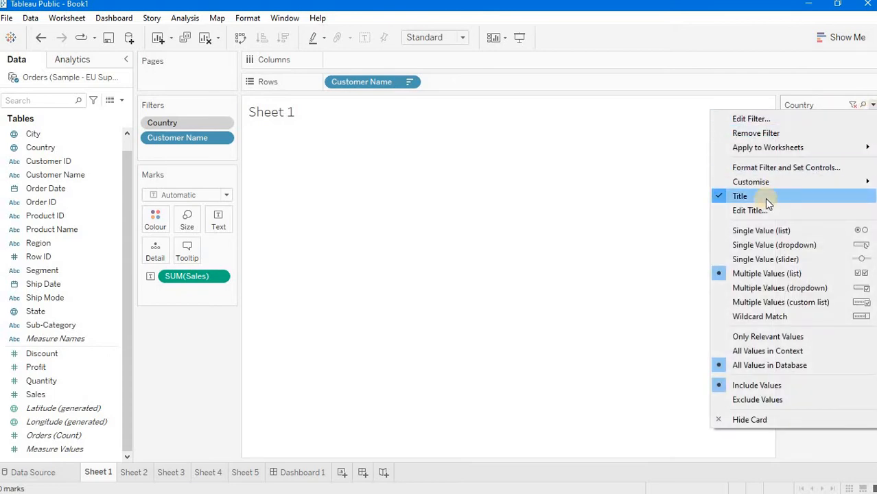
pyautogui.moveTo(765, 175)
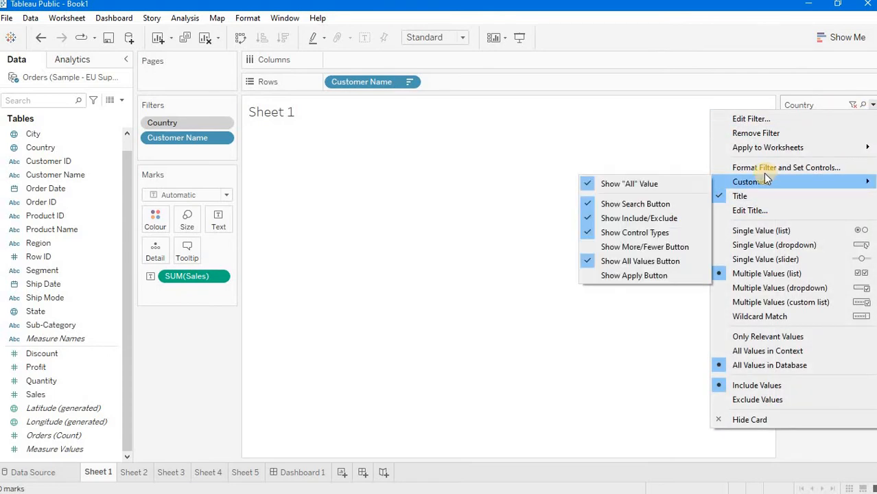
pyautogui.click(660, 182)
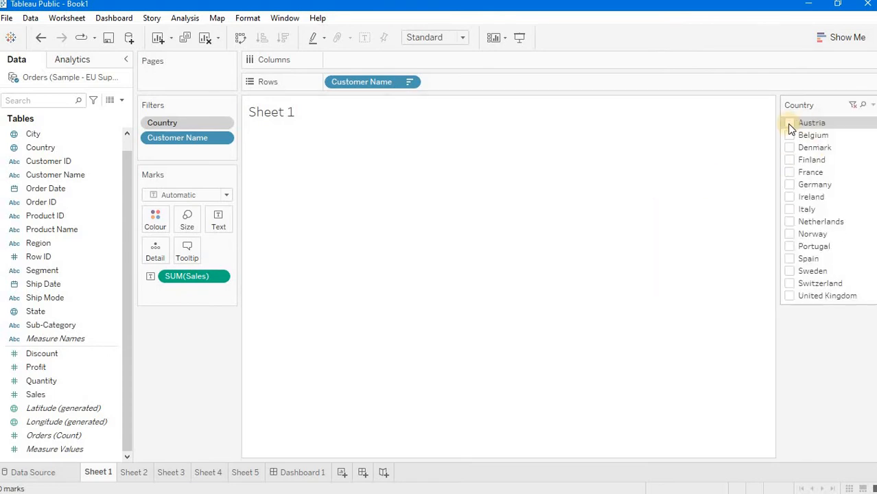
pyautogui.click(790, 125)
pyautogui.click(790, 124)
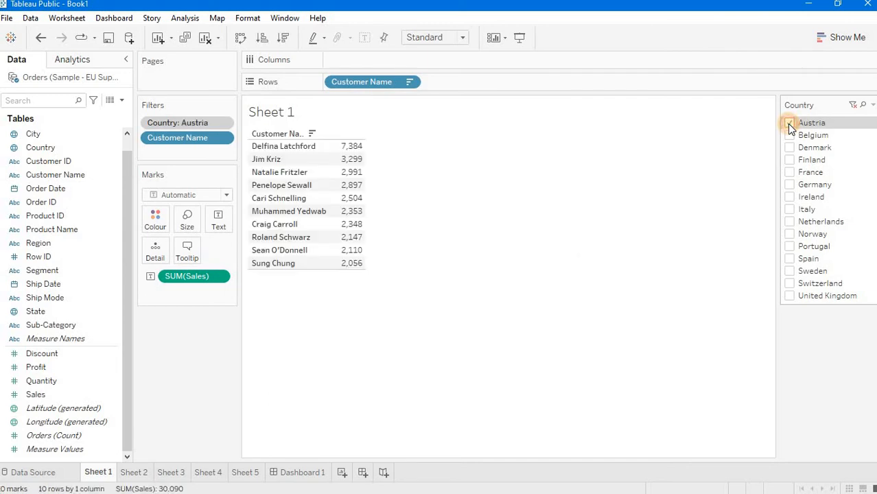
# Change the Country filter control to Single Value (list) and switch through Belgium, Denmark, Finland and France
pyautogui.click(872, 105)
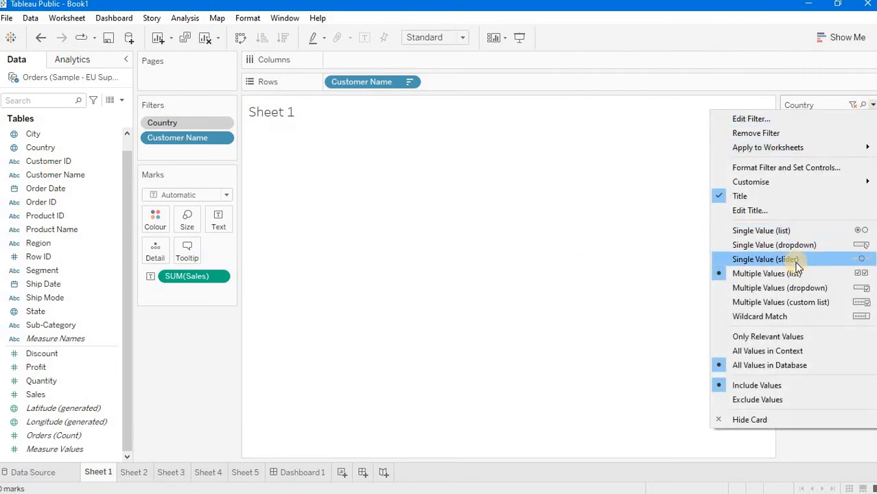
pyautogui.click(792, 232)
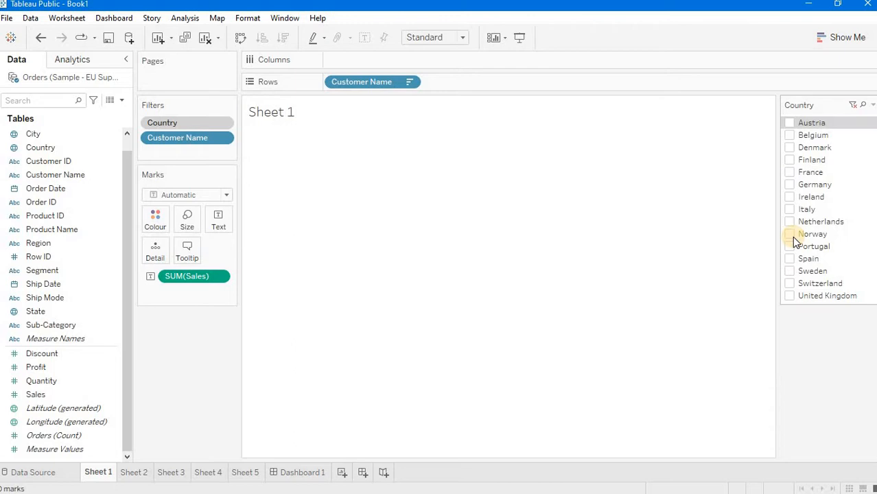
pyautogui.click(792, 137)
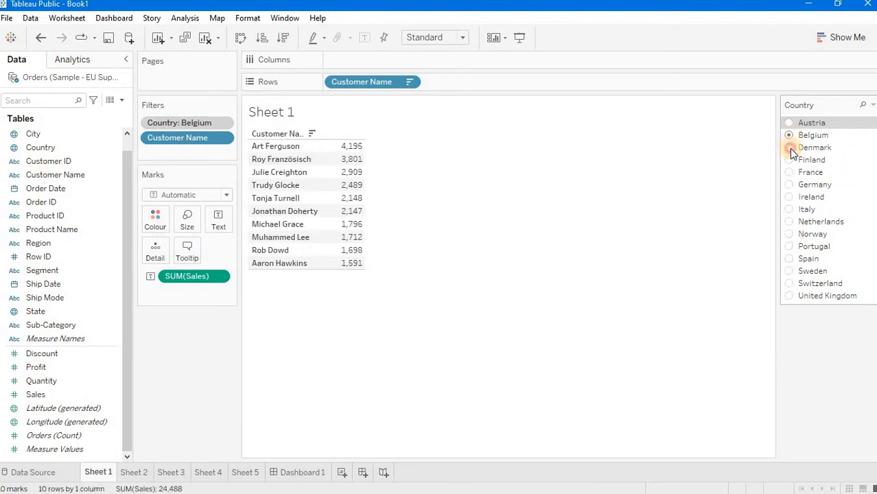
pyautogui.click(791, 149)
pyautogui.click(790, 162)
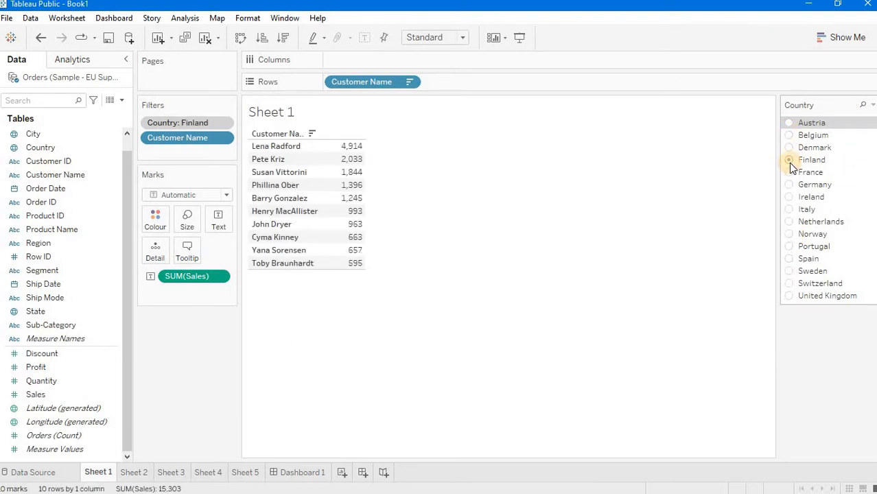
pyautogui.click(789, 175)
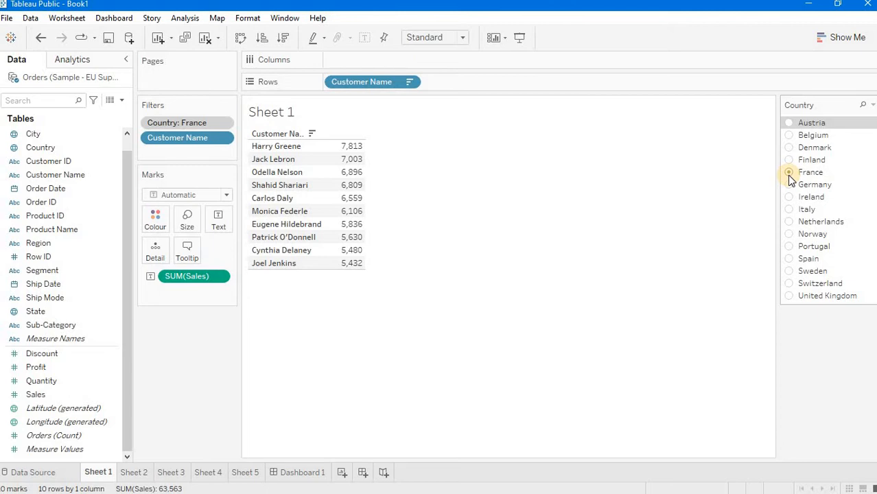
# Show the "All" value in the Country filter control again and change it to Multiple Values (dropdown)
pyautogui.click(871, 107)
pyautogui.moveTo(768, 178)
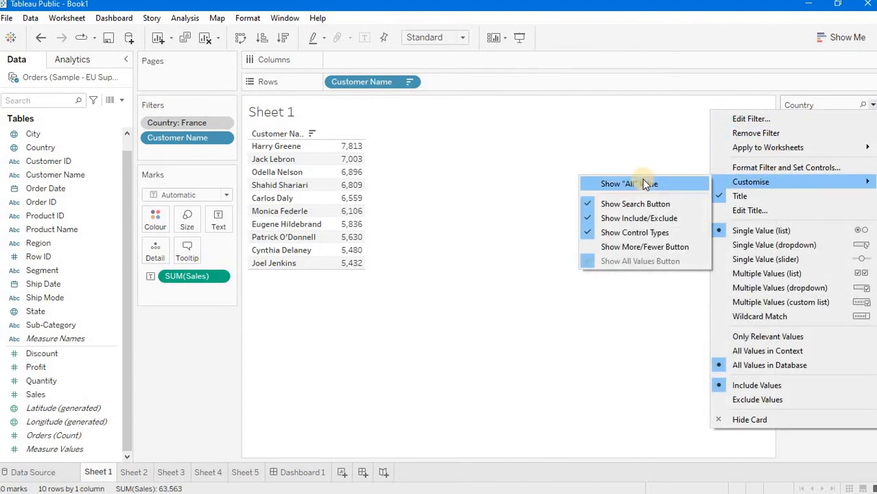
pyautogui.click(645, 184)
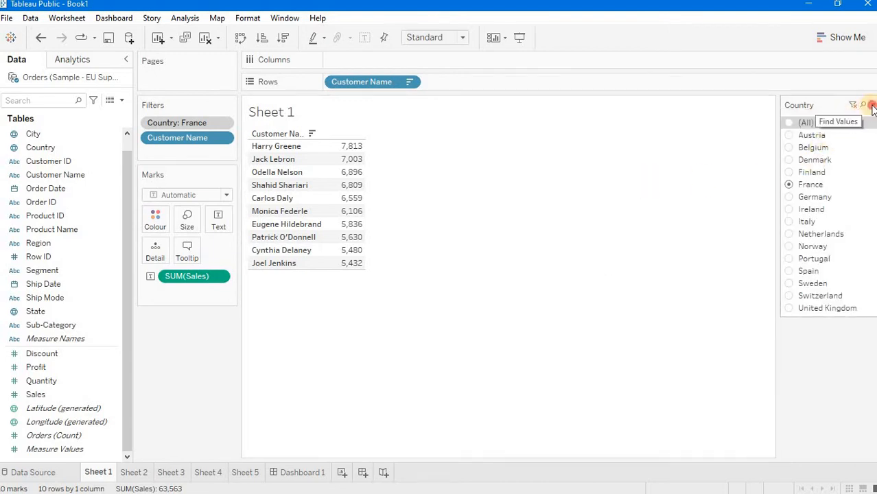
pyautogui.click(873, 107)
pyautogui.click(741, 287)
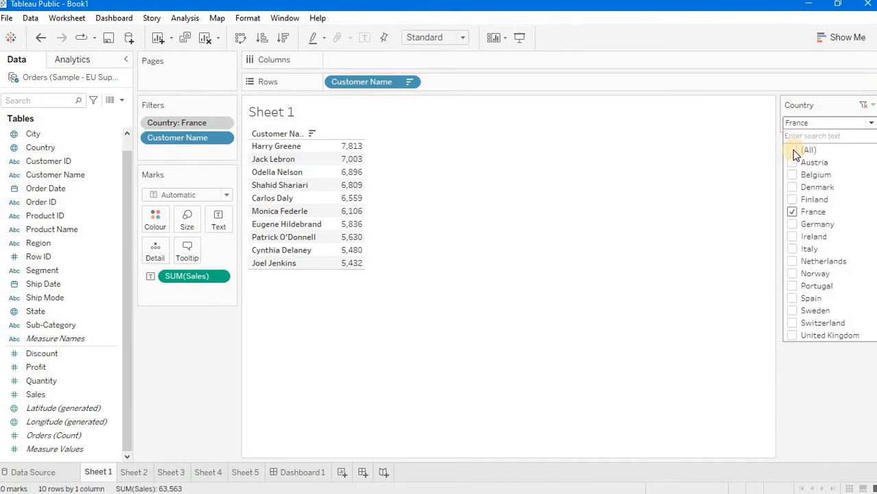
# Filter Country to only Austria and Belgium, and add Country to Rows ahead of Customer Name
pyautogui.click(793, 151)
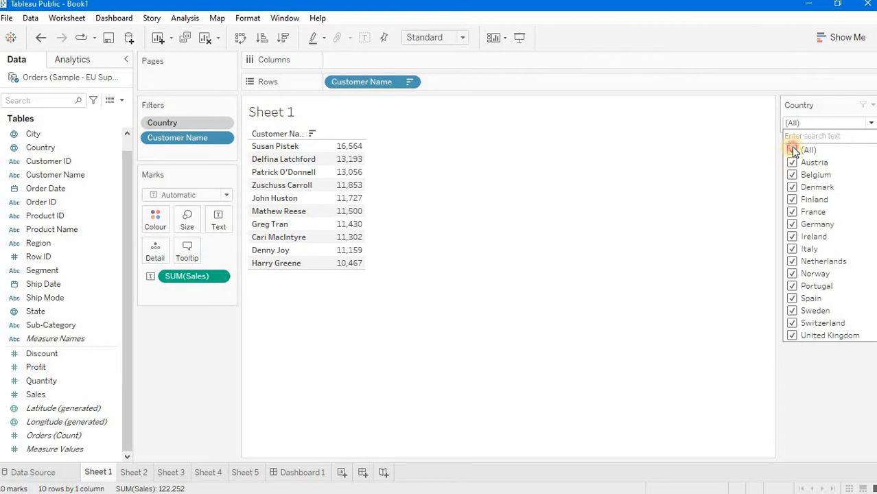
pyautogui.click(792, 150)
pyautogui.click(793, 163)
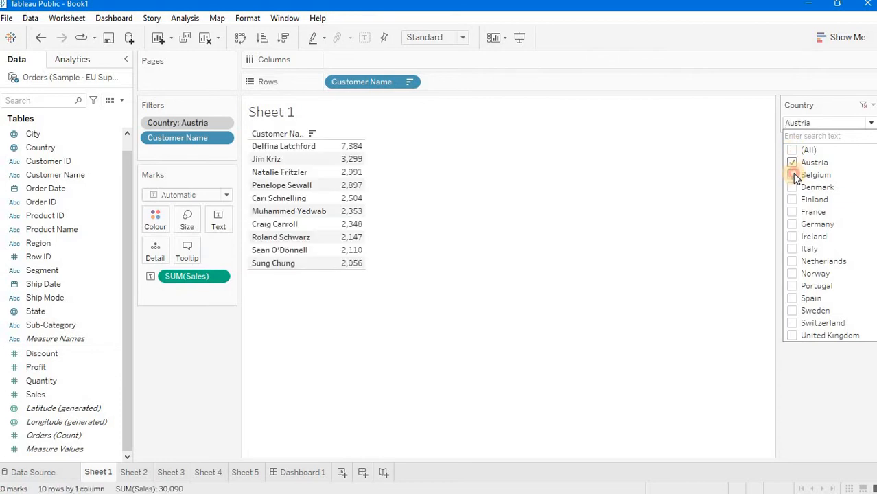
pyautogui.click(793, 174)
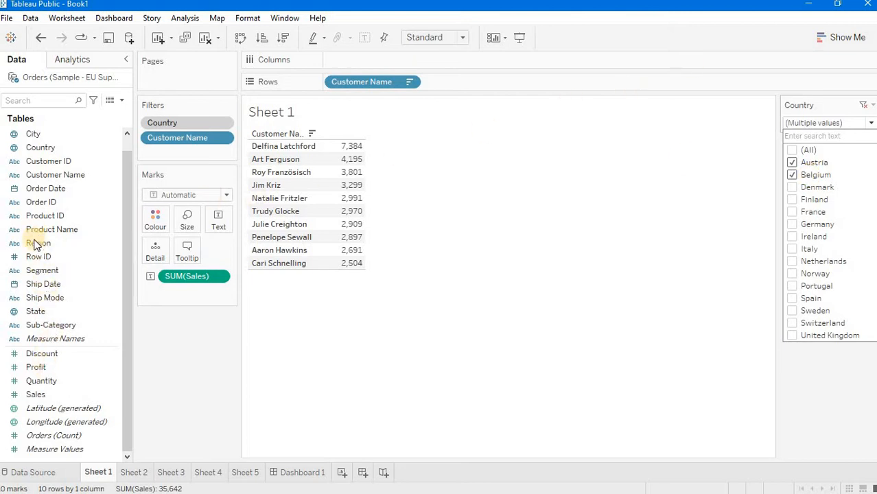
pyautogui.moveTo(33, 147); pyautogui.dragTo(327, 86)
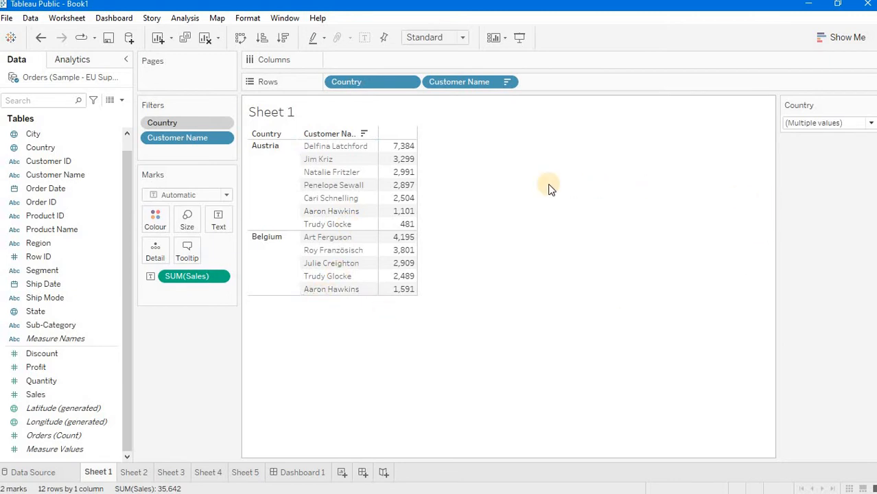
# Remove Belgium from the Country filter to view Austria's top 10 customers alone, and reselect all countries
pyautogui.click(870, 123)
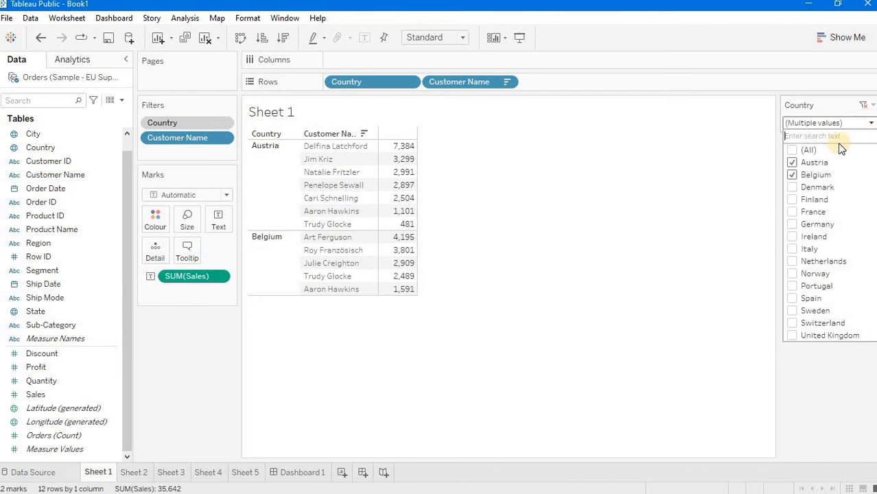
pyautogui.click(798, 179)
pyautogui.click(792, 177)
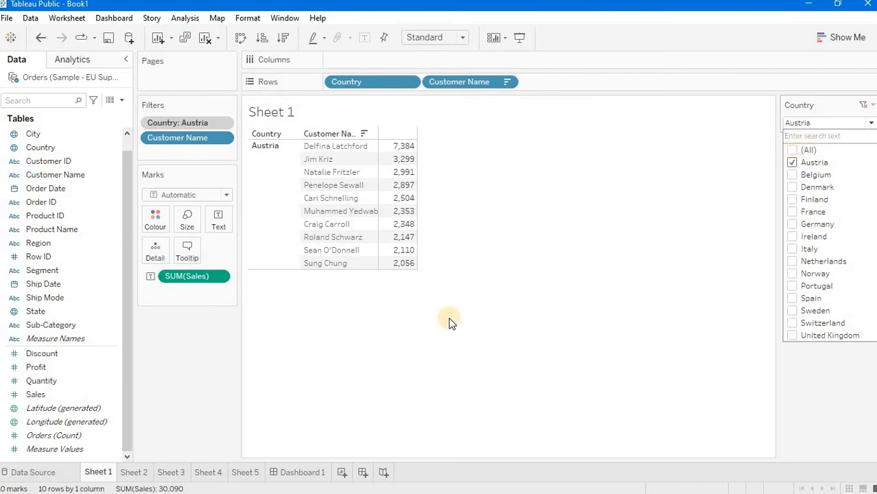
pyautogui.click(792, 151)
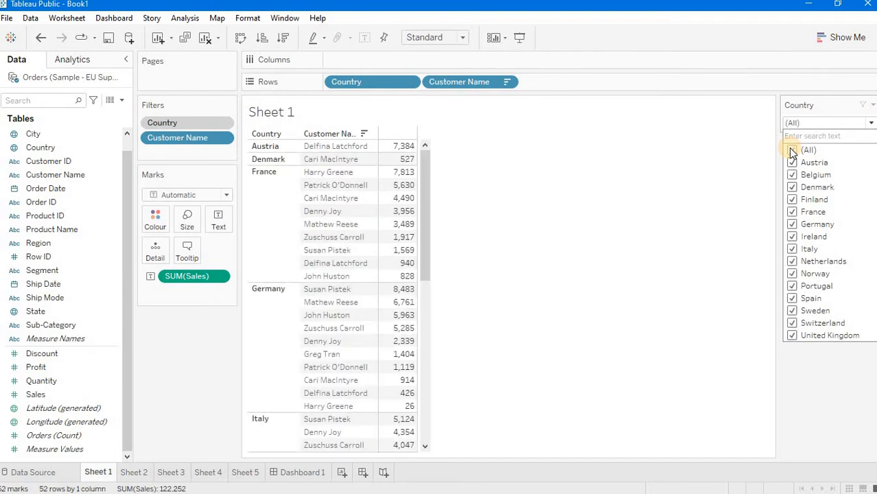
pyautogui.click(66, 17)
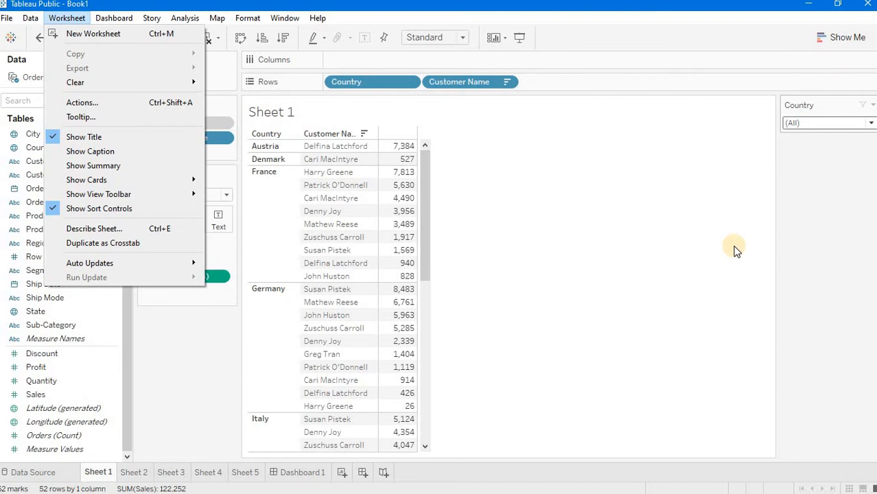
pyautogui.click(165, 382)
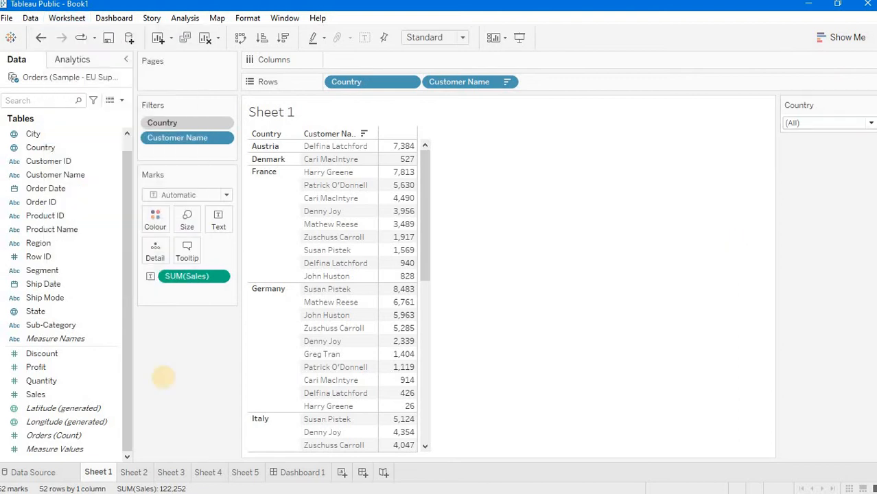
# Examine the charts and Filters shelves of Sheets 2 to 5 and the combined view on Dashboard 1
pyautogui.click(136, 472)
pyautogui.click(168, 473)
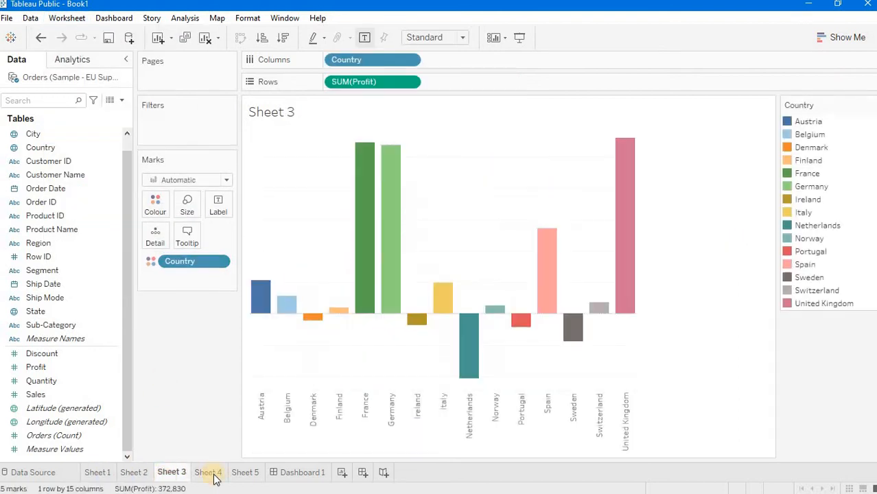
pyautogui.click(210, 474)
pyautogui.click(249, 475)
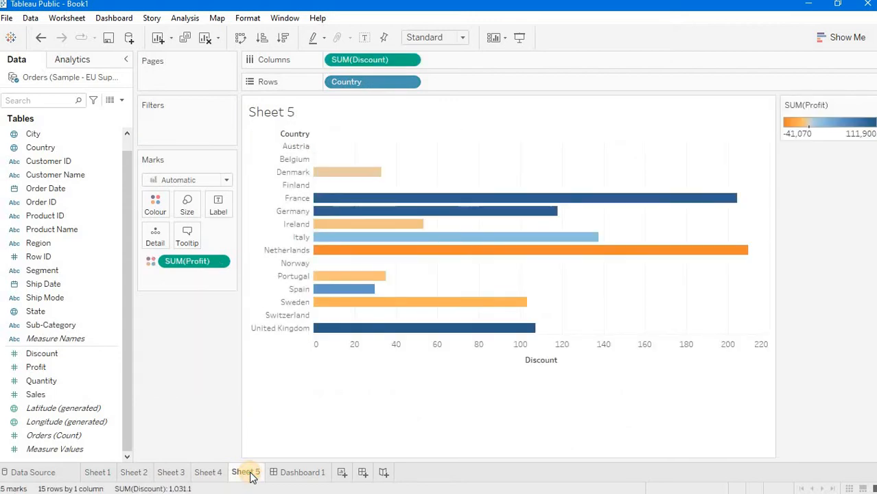
pyautogui.click(293, 477)
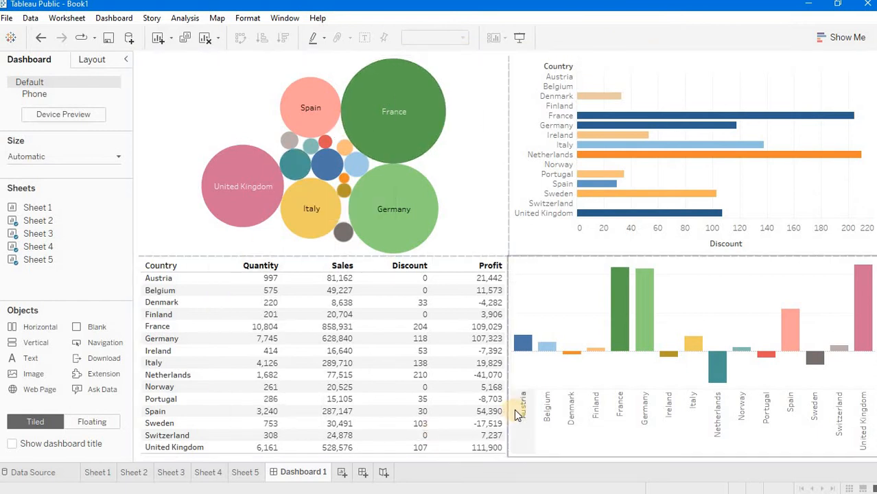
pyautogui.click(134, 472)
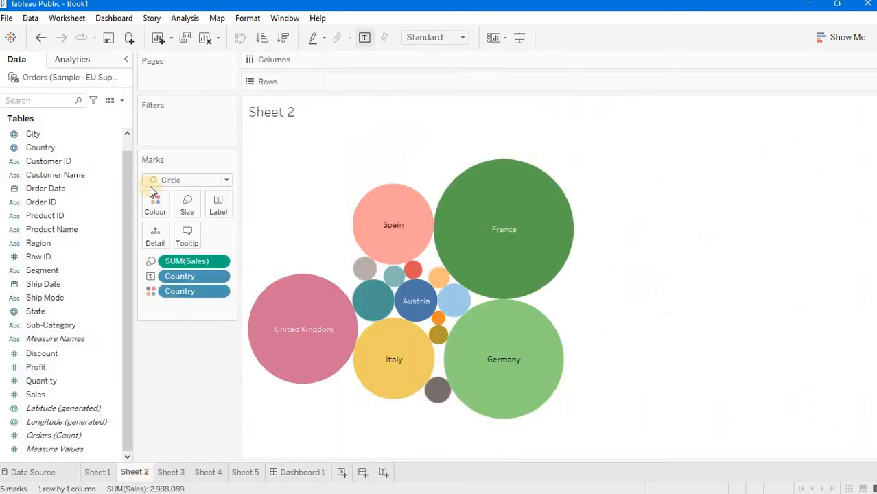
pyautogui.click(172, 472)
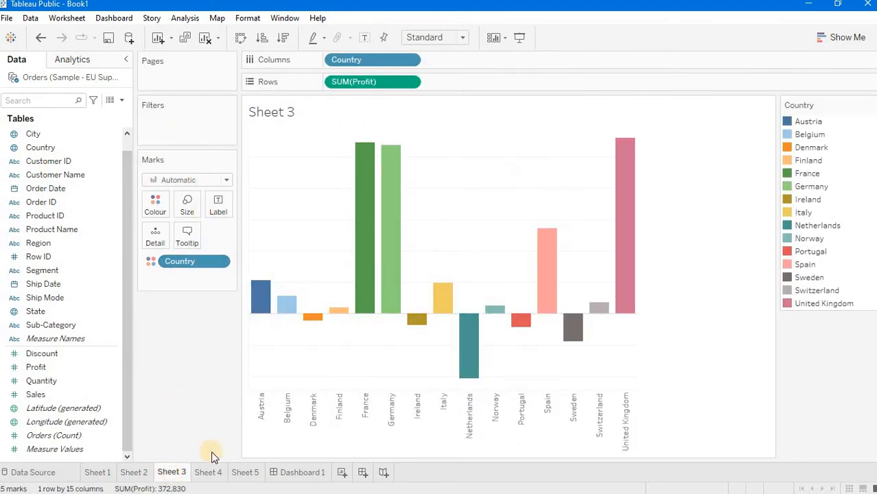
pyautogui.click(212, 472)
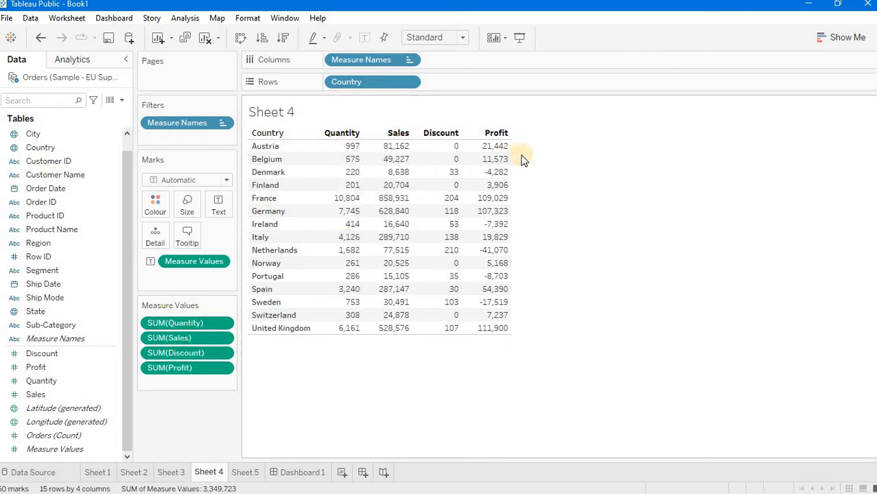
pyautogui.click(245, 473)
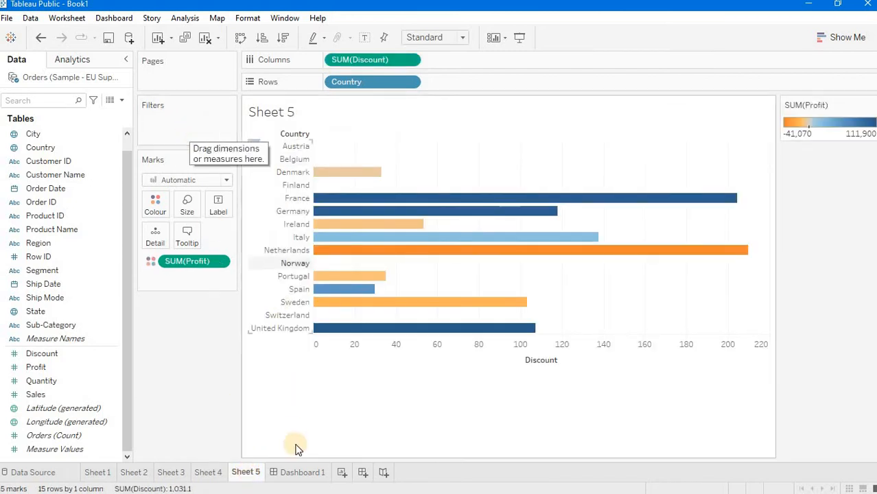
pyautogui.click(298, 473)
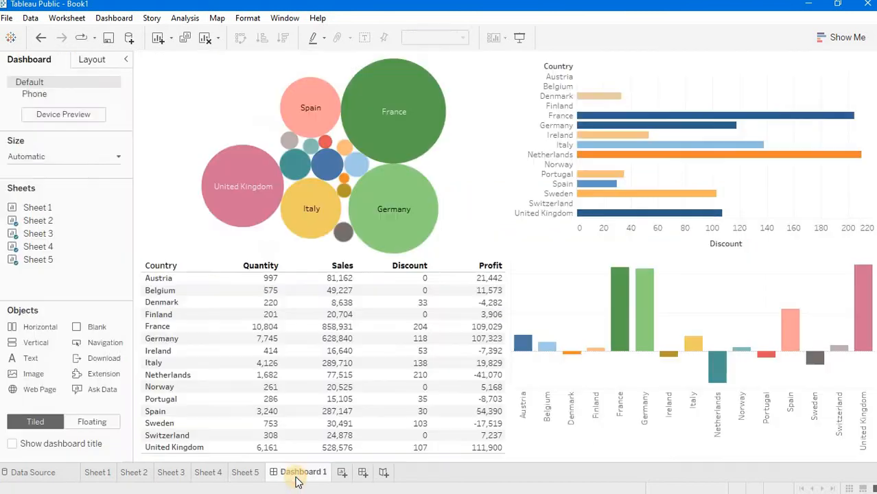
# Use the Sheet 2 bubble chart on Dashboard 1 as a filter for the other dashboard sheets
pyautogui.click(488, 122)
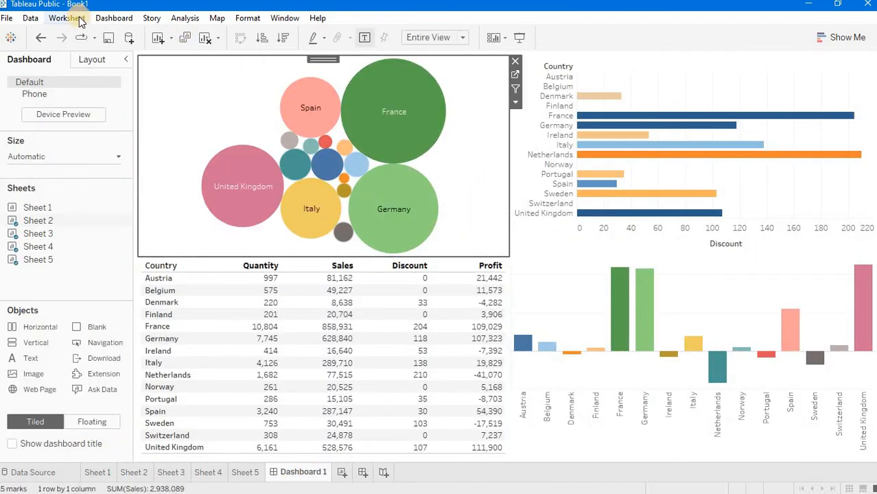
pyautogui.click(512, 87)
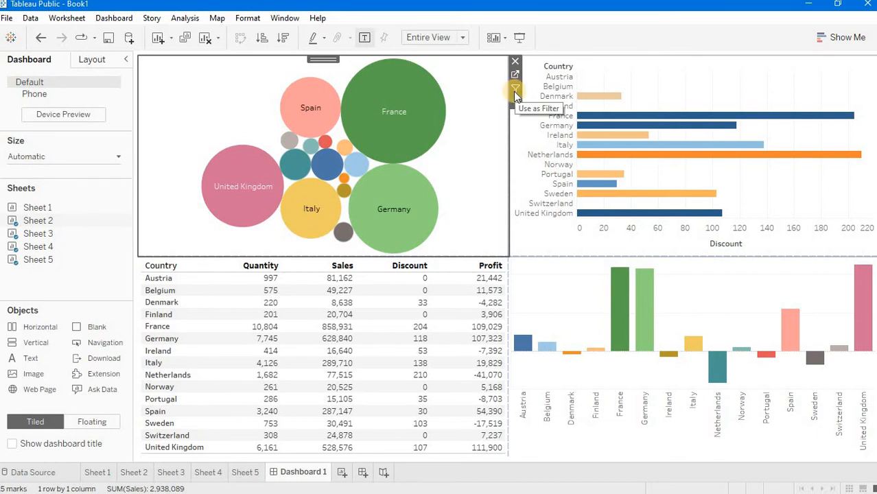
pyautogui.click(513, 87)
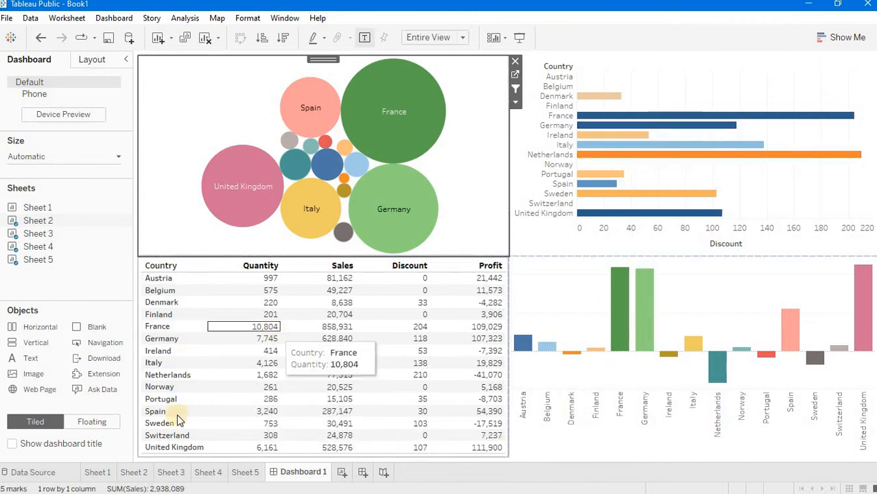
# Check the Filters shelves of Sheets 2 to 5 before any bubble is selected, and return to Dashboard 1
pyautogui.click(129, 474)
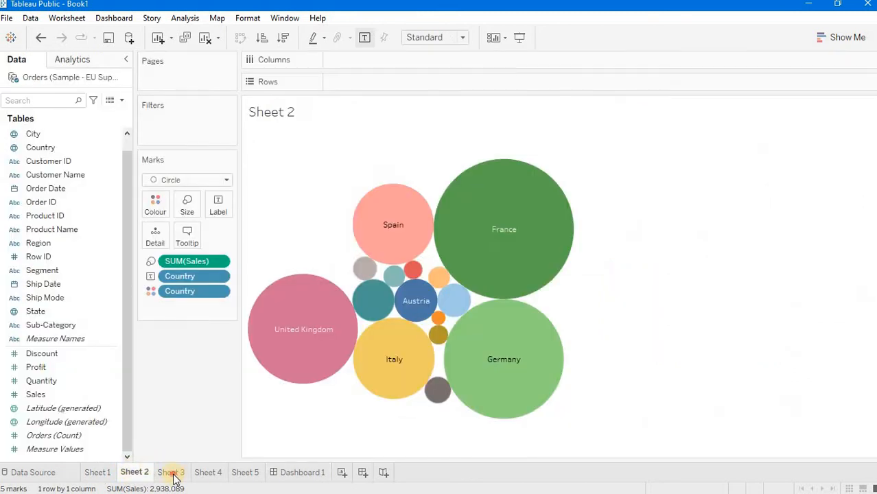
pyautogui.click(172, 474)
pyautogui.click(206, 474)
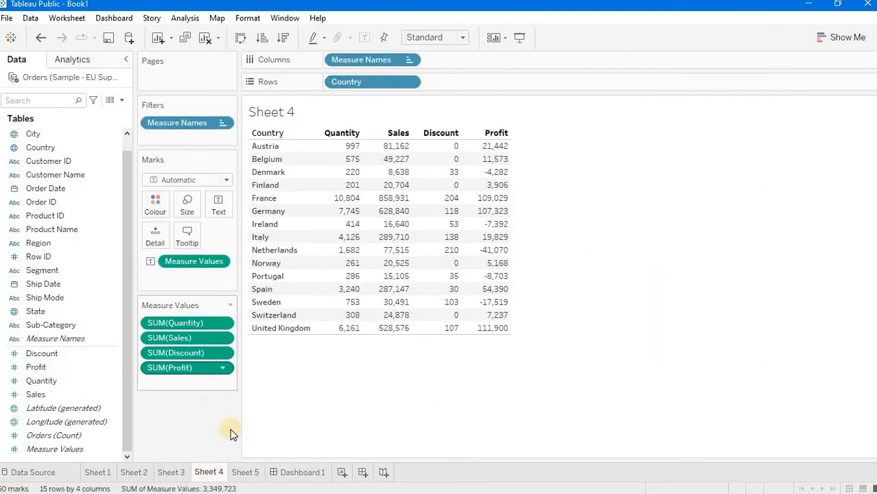
pyautogui.click(246, 472)
pyautogui.click(297, 473)
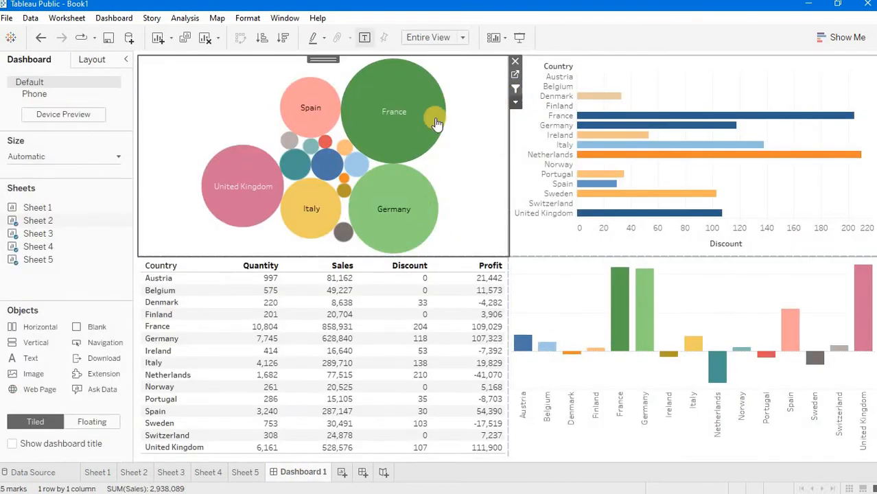
# Select Spain in the dashboard's bubble chart and examine the Filters shelves of Sheets 5, 4, 3 and 2 for the action filter
pyautogui.click(304, 109)
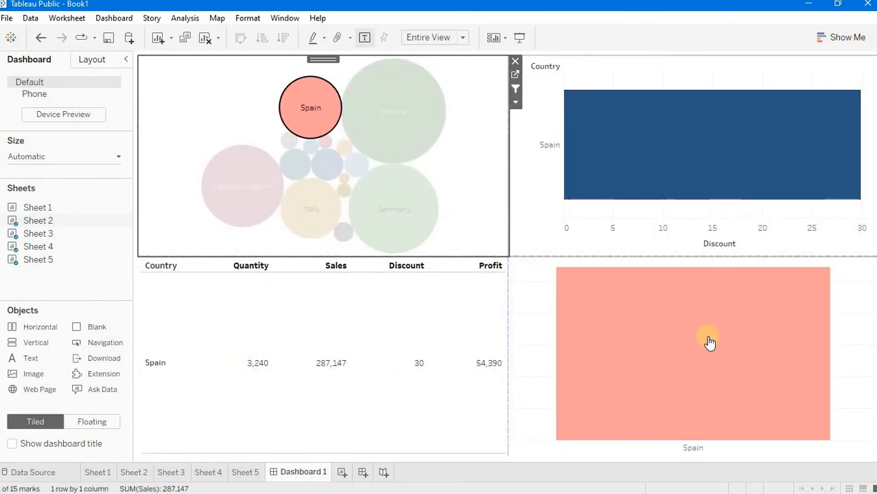
pyautogui.click(246, 474)
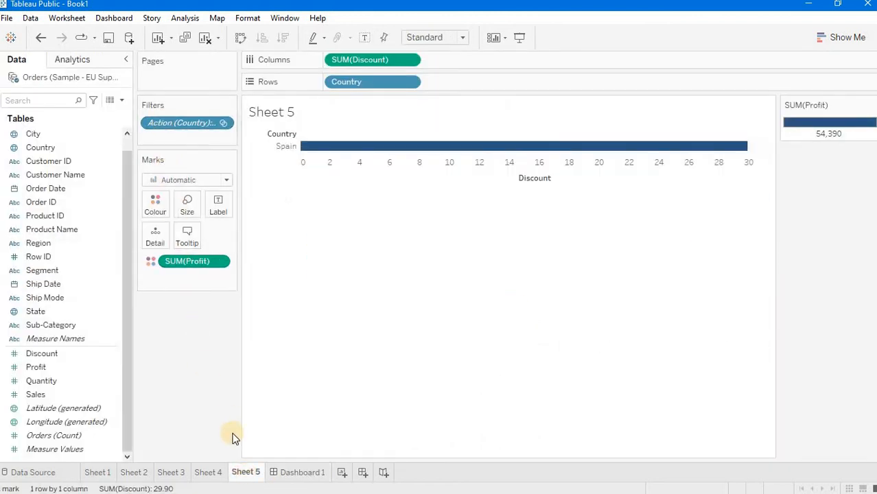
pyautogui.click(208, 473)
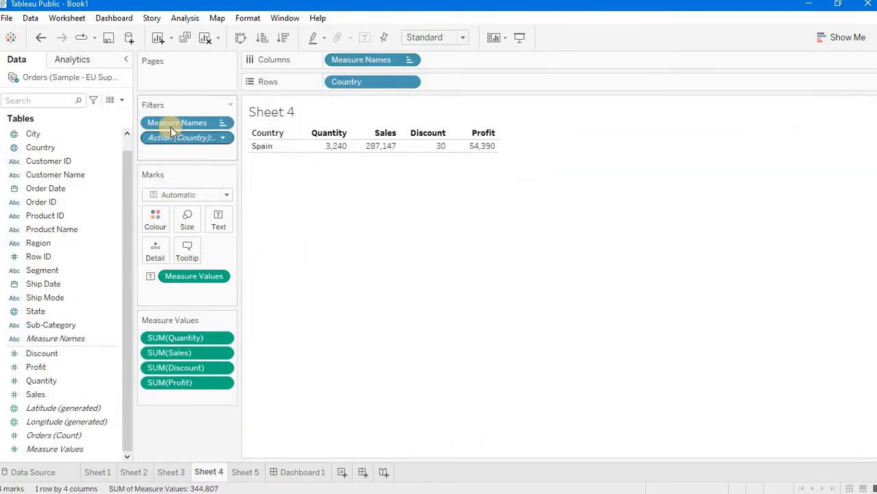
pyautogui.click(171, 472)
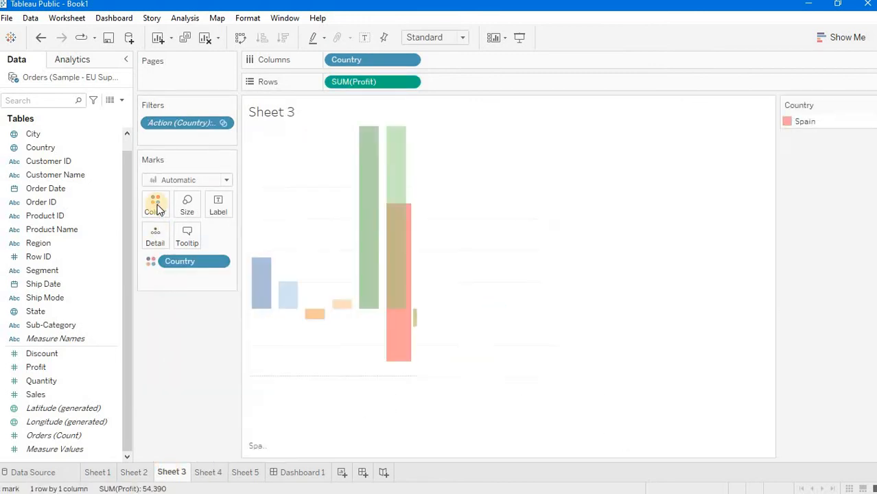
pyautogui.click(140, 472)
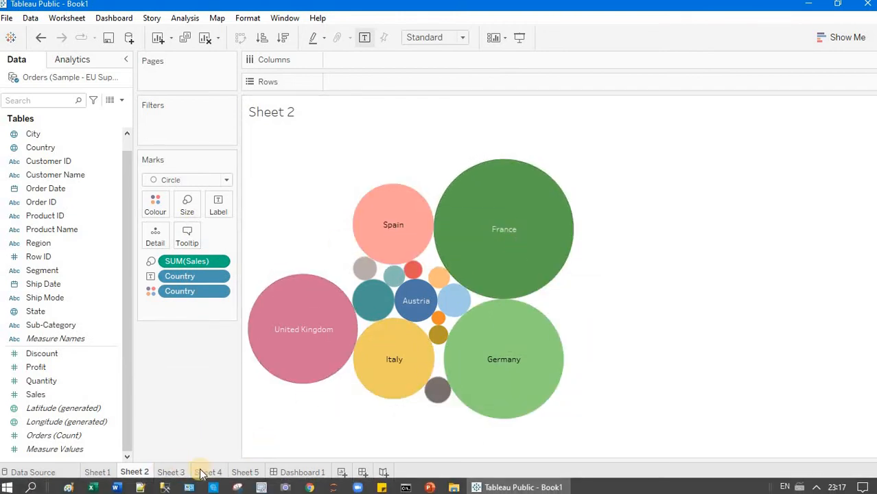
pyautogui.click(291, 473)
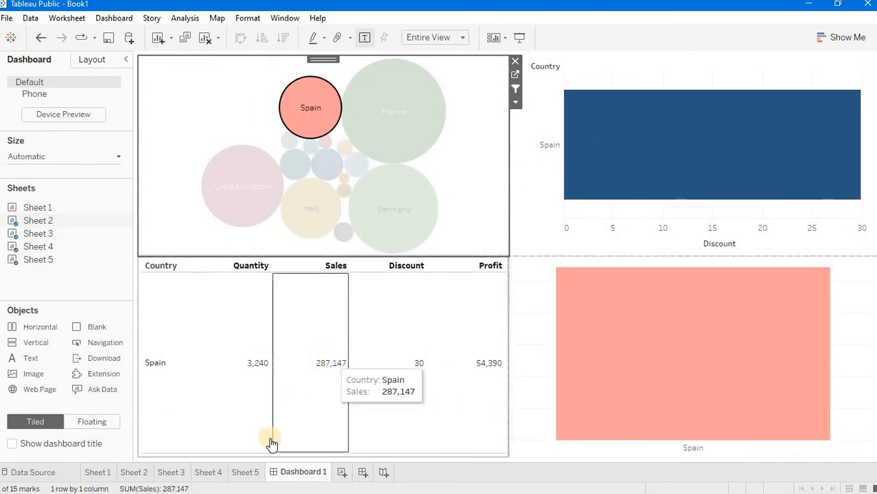
pyautogui.click(245, 472)
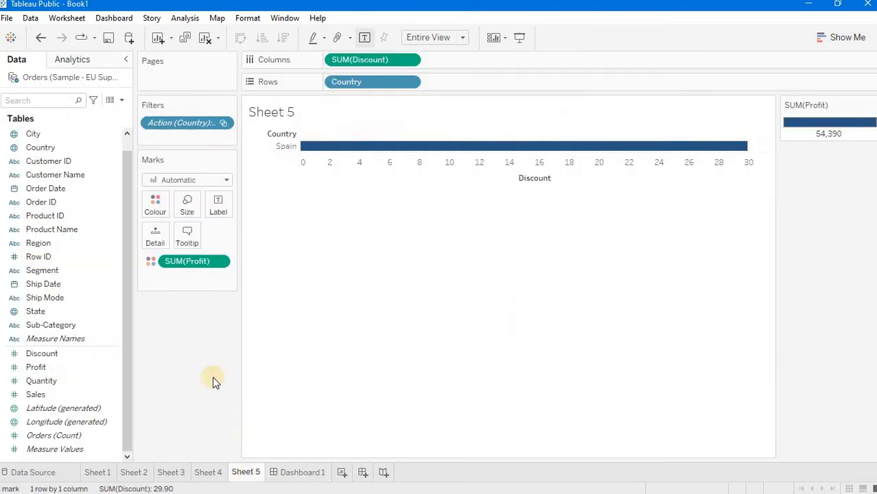
pyautogui.click(212, 473)
pyautogui.click(171, 472)
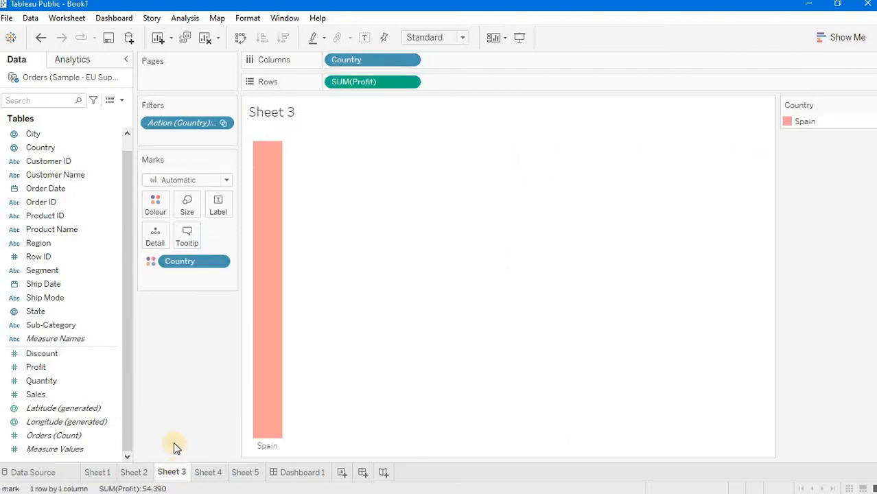
pyautogui.click(134, 472)
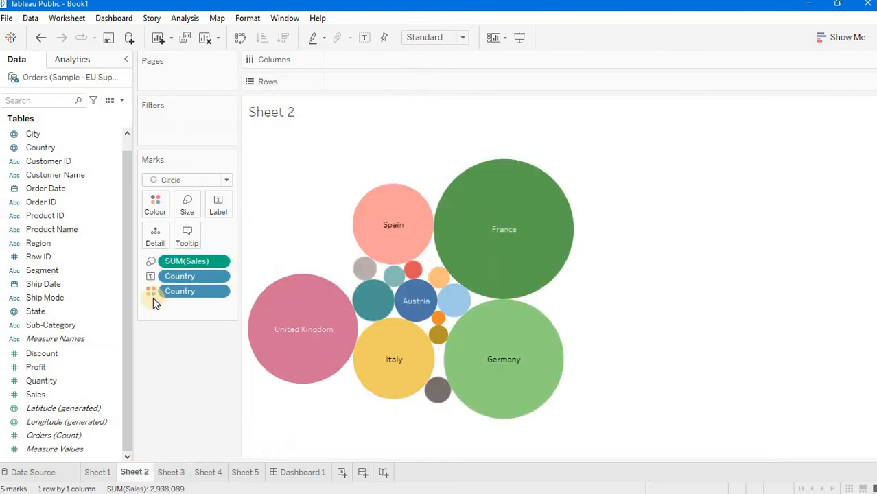
# Edit the workbook action "Filter 1 (generated)" so that it runs on Hover, and apply the change
pyautogui.click(68, 17)
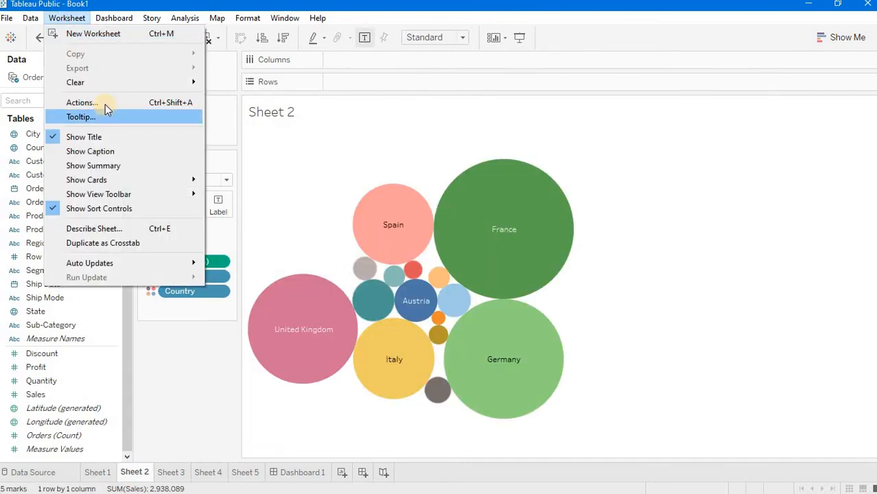
pyautogui.click(106, 102)
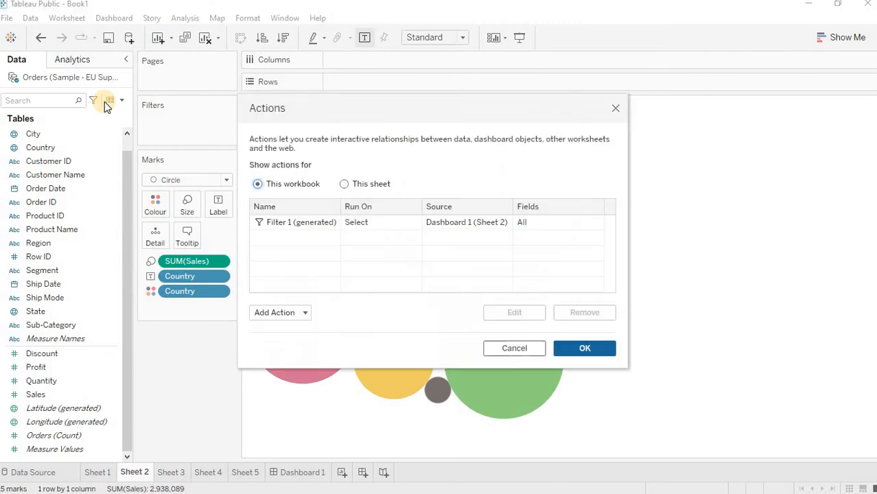
pyautogui.click(312, 218)
pyautogui.click(512, 316)
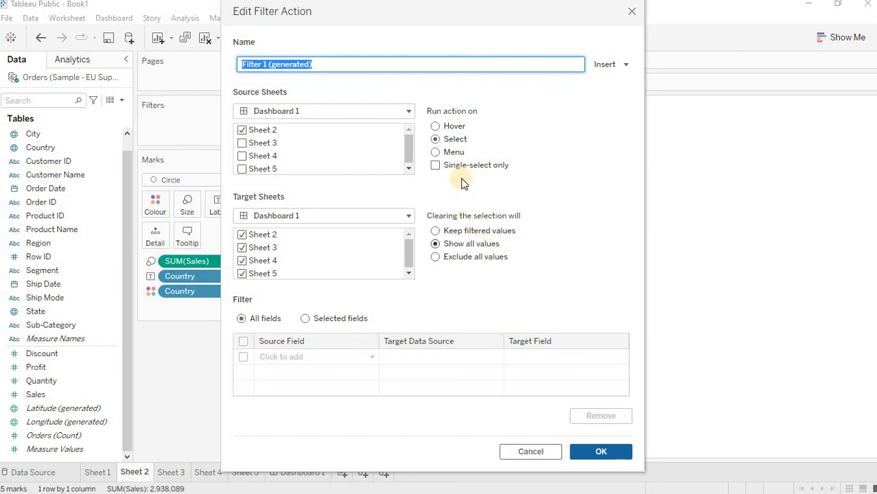
pyautogui.click(454, 127)
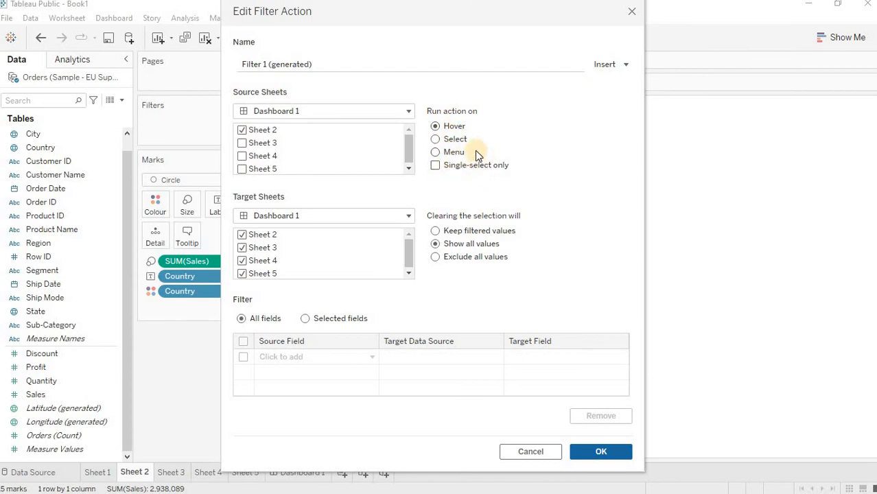
pyautogui.click(455, 140)
pyautogui.click(594, 450)
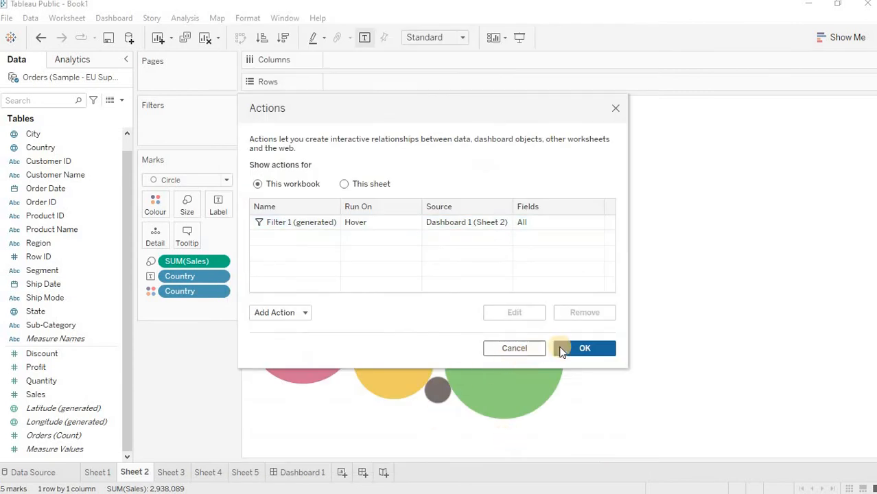
pyautogui.click(588, 348)
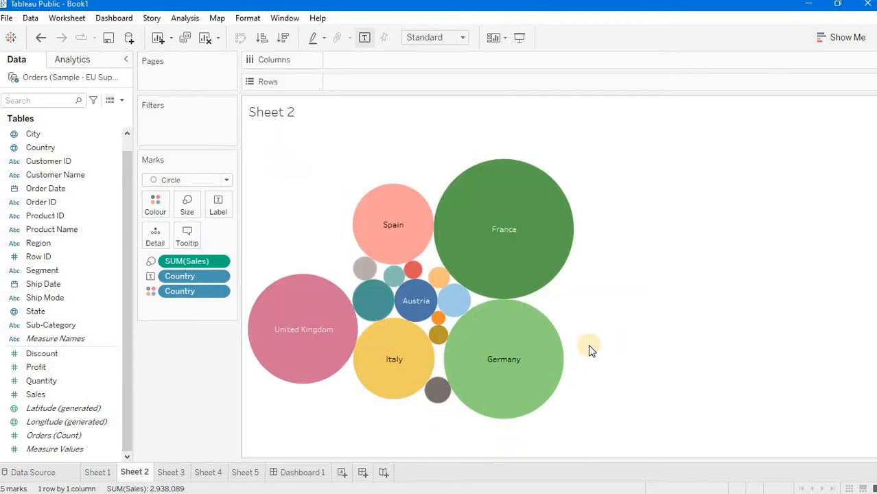
# Return to Dashboard 1 and clear the Spain selection in the bubble chart to show all countries again
pyautogui.click(303, 472)
pyautogui.click(164, 125)
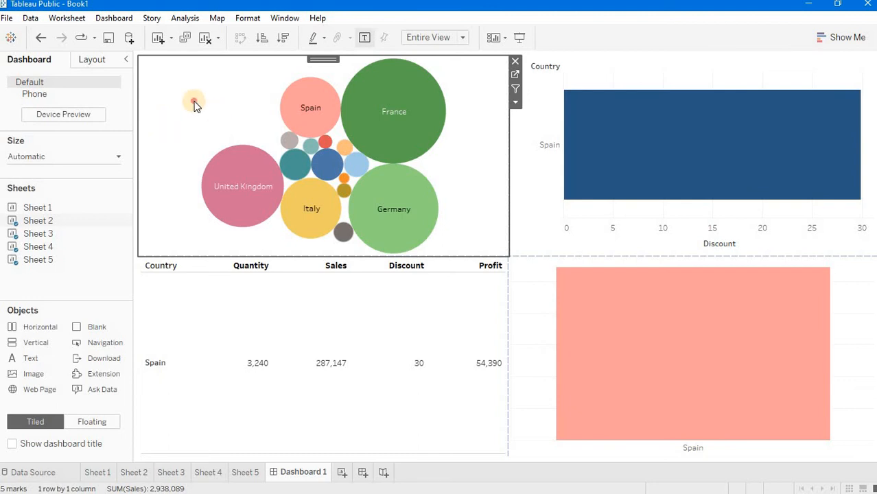
pyautogui.click(301, 108)
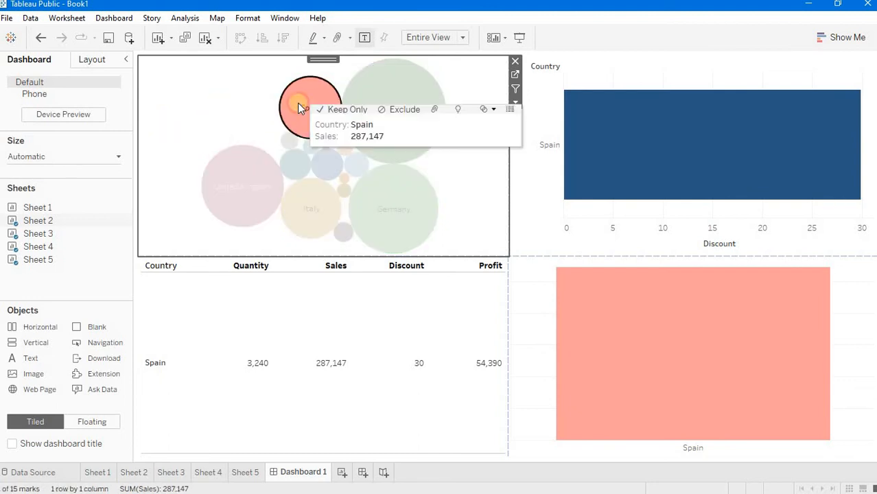
pyautogui.click(243, 104)
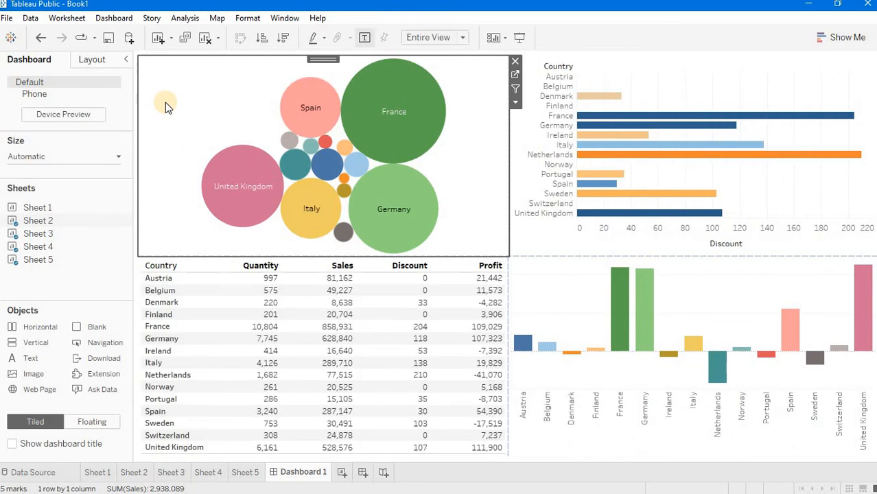
# Test the hover filter action on the United Kingdom, Spain, France, Germany and Italy bubbles
pyautogui.moveTo(232, 165)
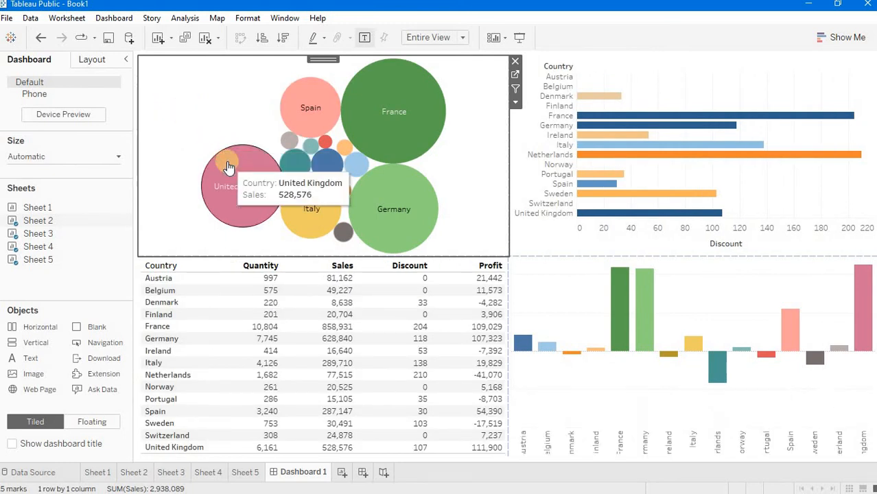
pyautogui.moveTo(314, 104)
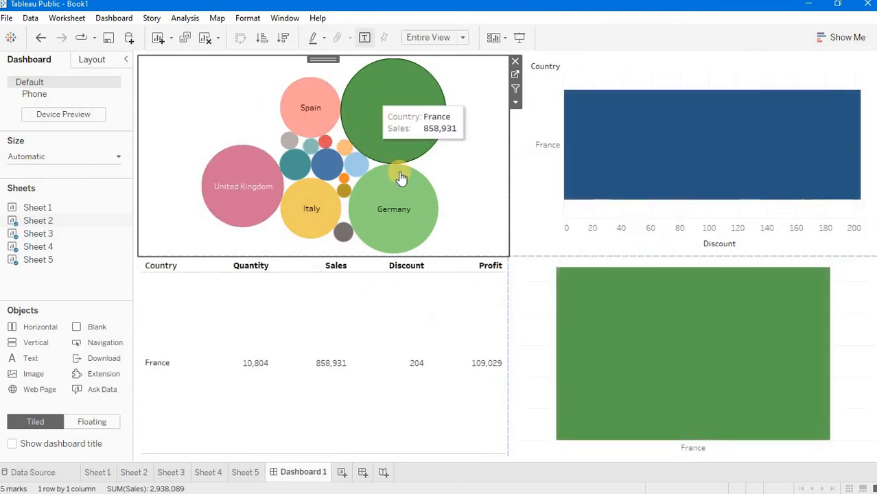
pyautogui.moveTo(407, 204)
pyautogui.moveTo(323, 204)
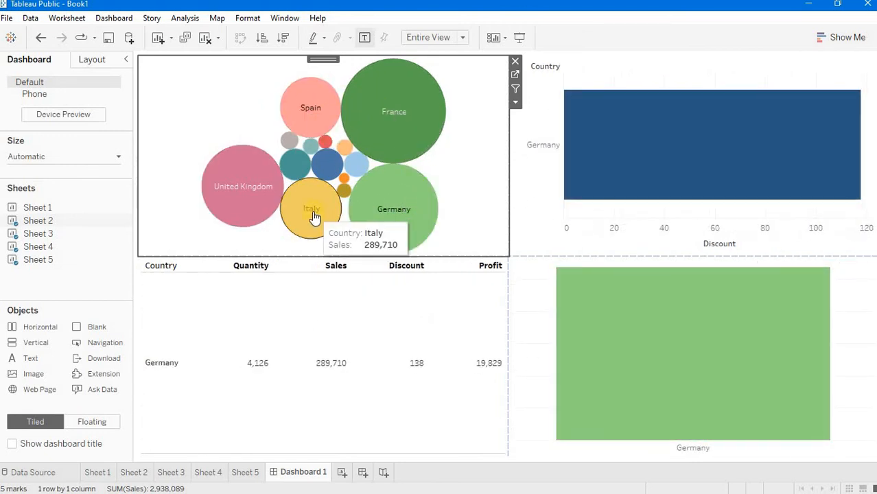
# Test the hover filter action on the small Denmark bubble and other bubbles, ending on France
pyautogui.moveTo(343, 186)
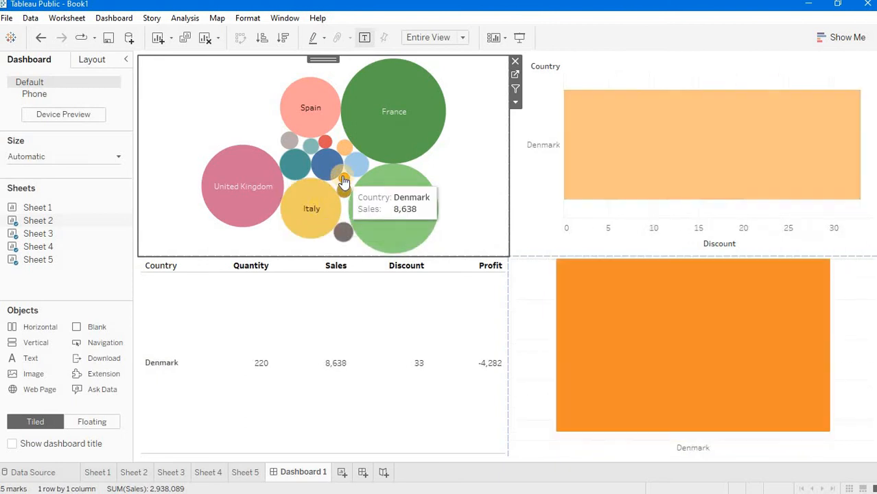
pyautogui.moveTo(345, 234)
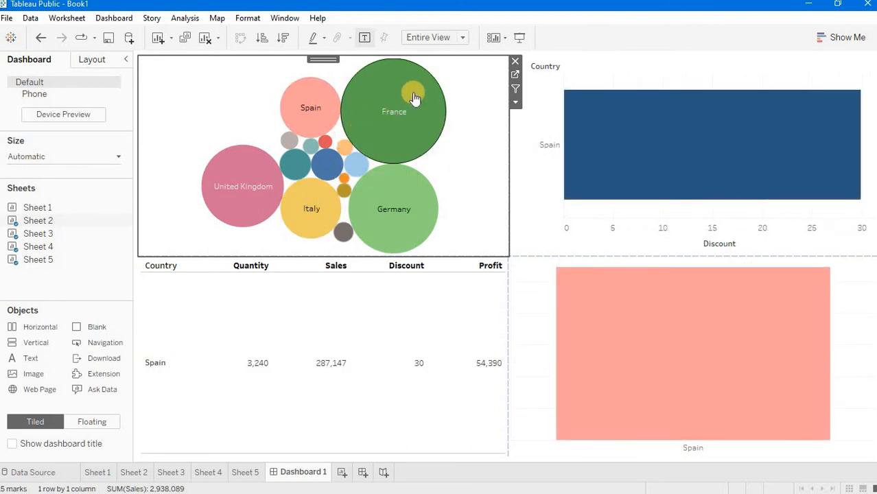
pyautogui.moveTo(410, 95)
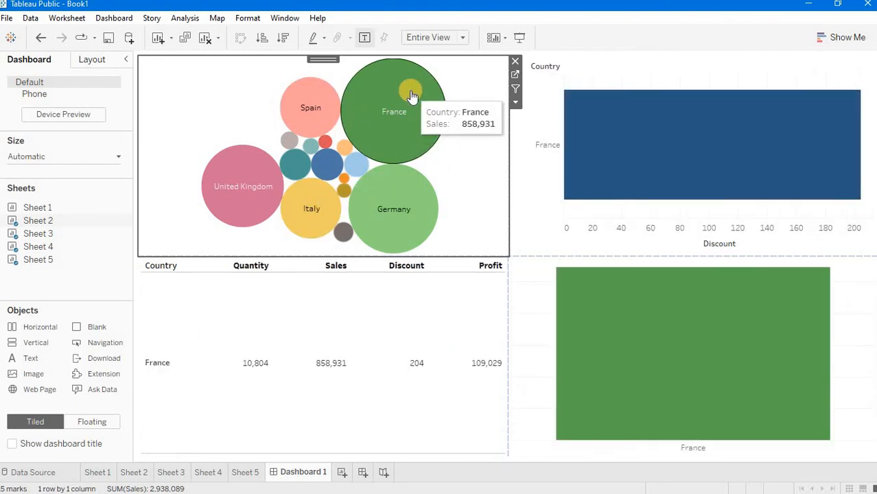
# Select the Spain, France and United Kingdom bubbles in turn to test the filter, then reselect France and clear the selection
pyautogui.click(309, 105)
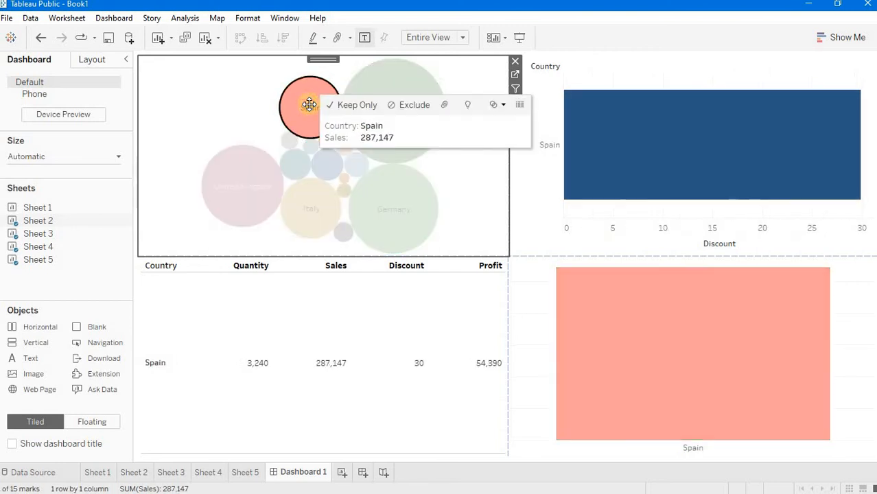
pyautogui.click(393, 78)
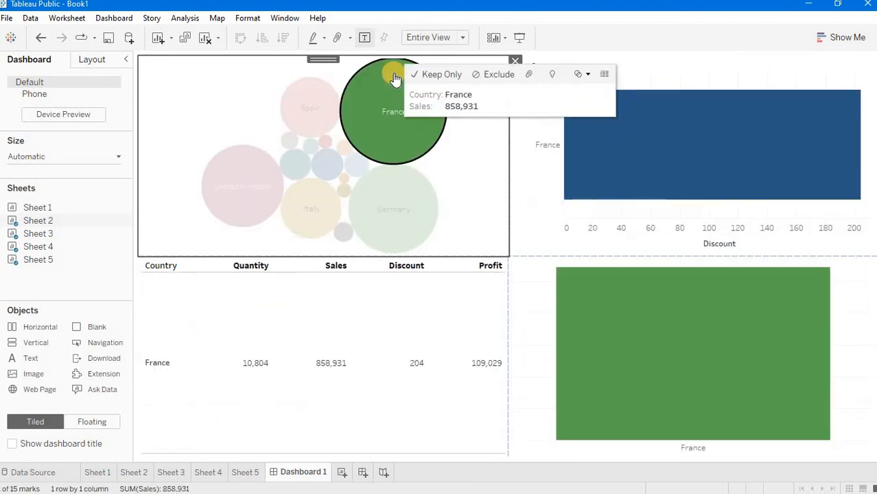
pyautogui.click(239, 177)
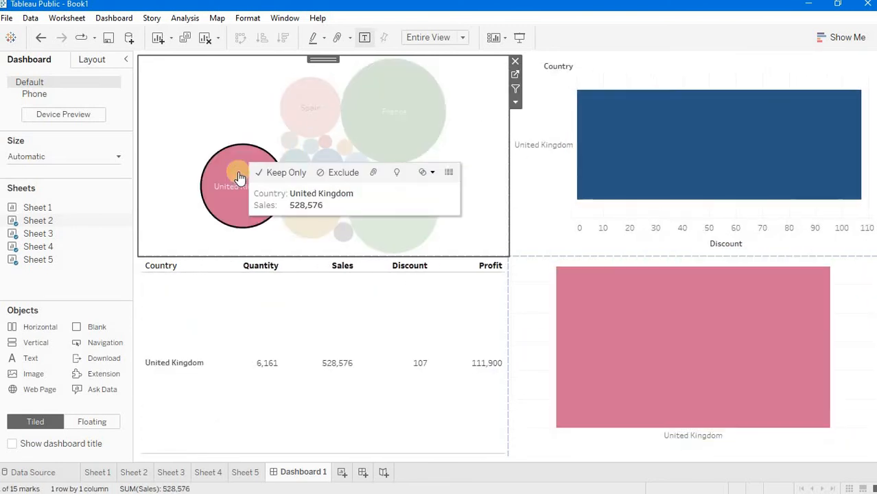
pyautogui.click(197, 79)
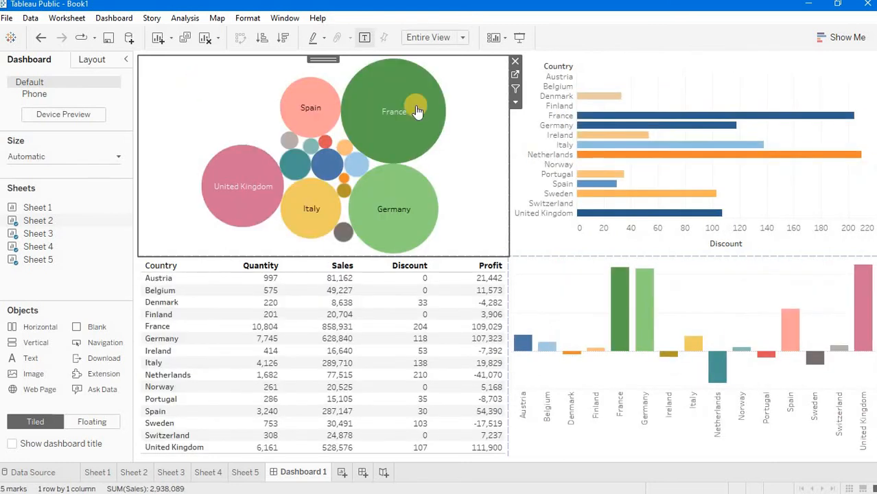
pyautogui.click(436, 142)
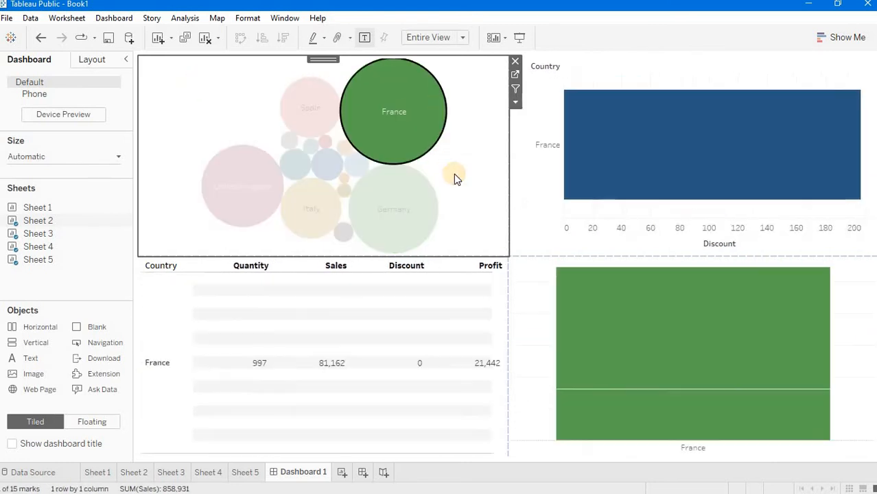
pyautogui.click(230, 114)
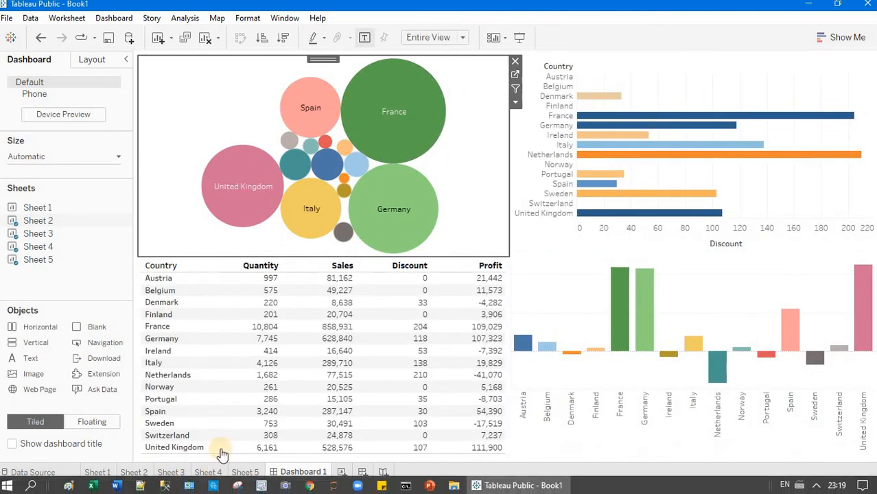
# Review the workbook's dashboard actions, checking the Run On and Source settings of "Filter 1 (generated)", and close the list
pyautogui.click(117, 18)
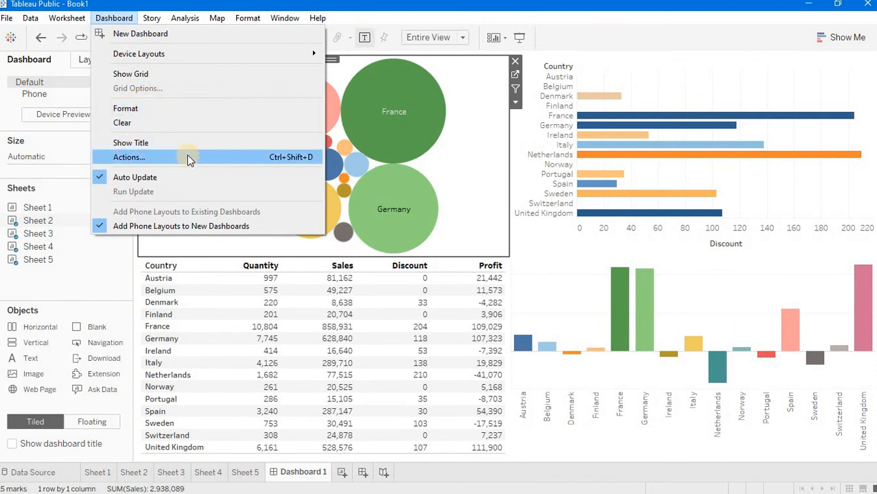
pyautogui.click(190, 157)
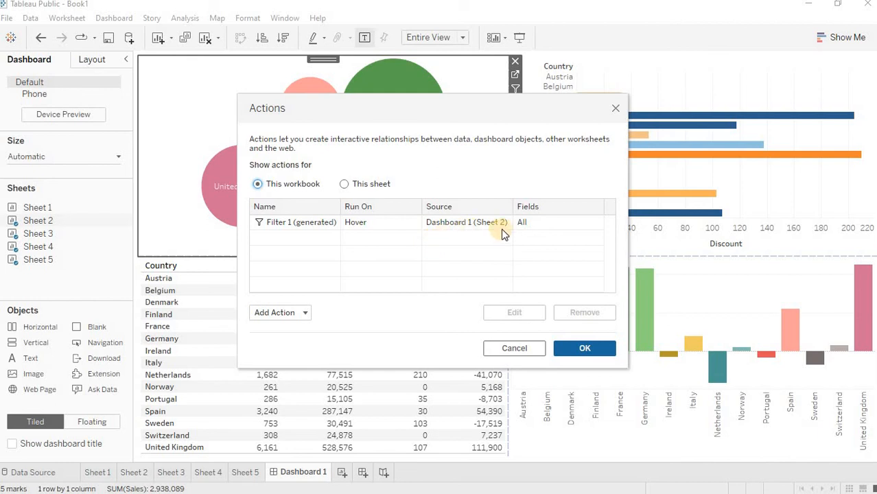
pyautogui.click(589, 349)
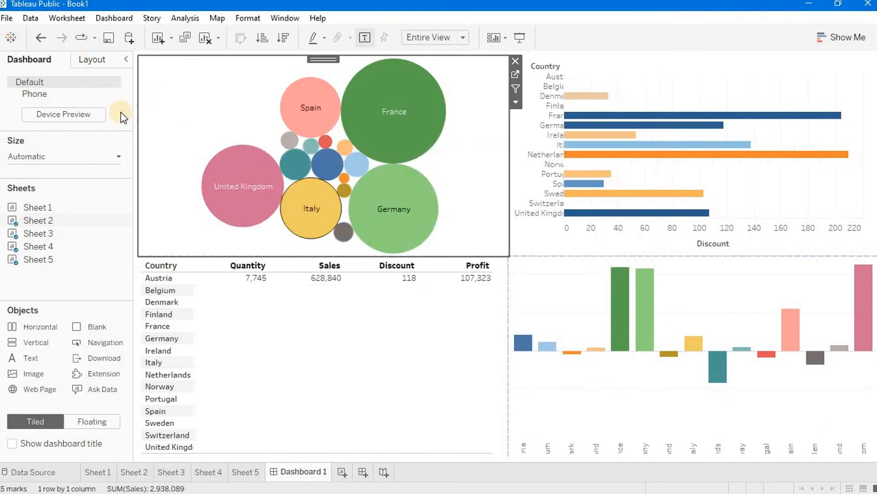
# Compare the Filters shelves of Sheet 2 and Sheet 5 for the action filter, and return to Dashboard 1
pyautogui.click(135, 473)
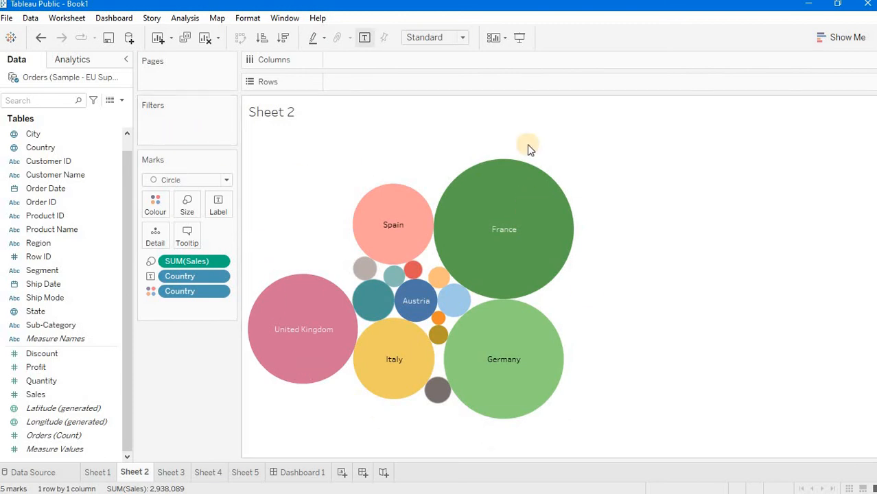
pyautogui.click(245, 473)
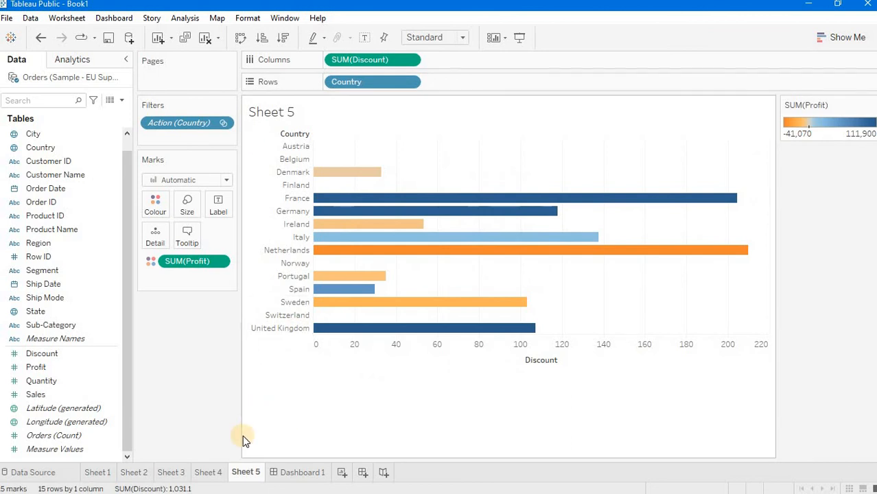
pyautogui.click(288, 472)
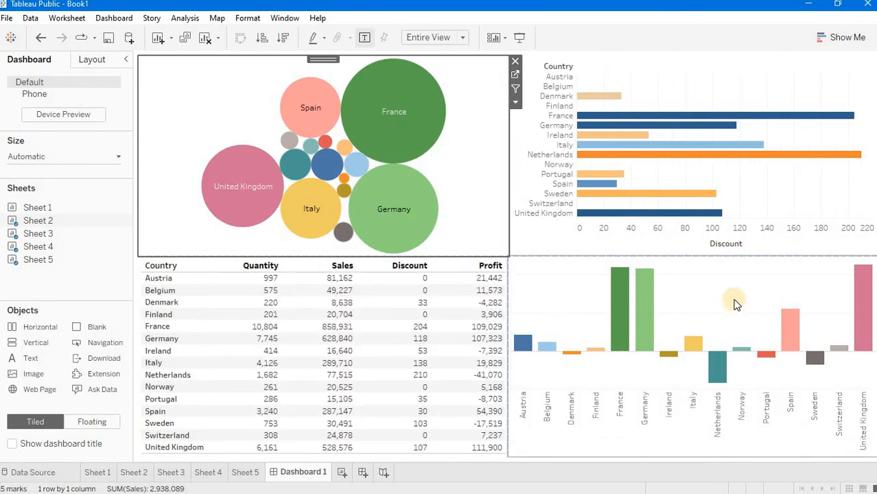
# Set the profit-by-country bar chart (Sheet 3) on Dashboard 1 to be used as a filter
pyautogui.click(734, 303)
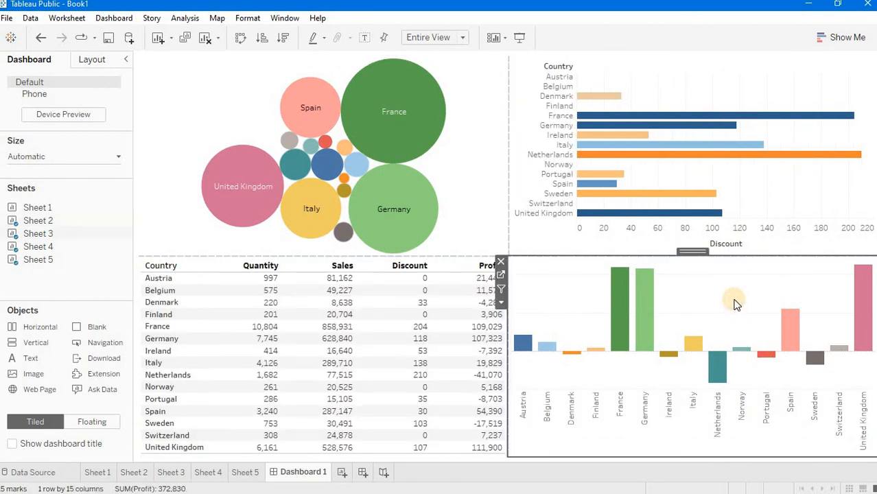
pyautogui.click(499, 289)
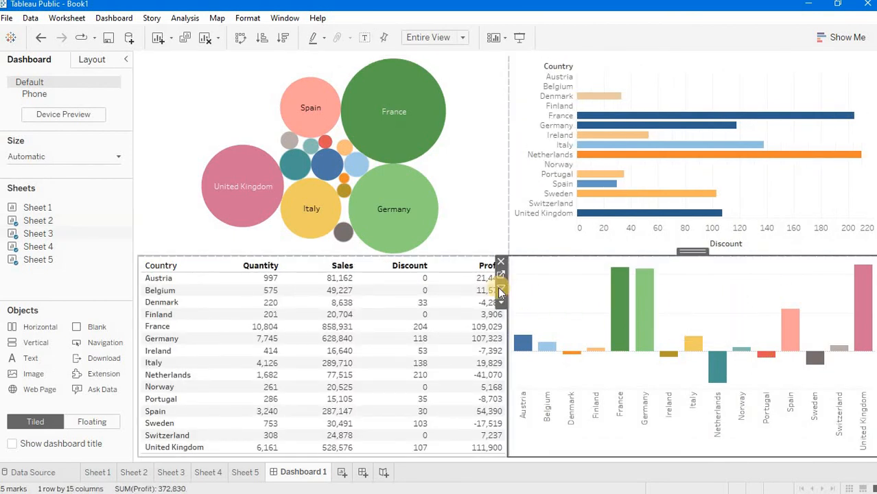
pyautogui.click(501, 301)
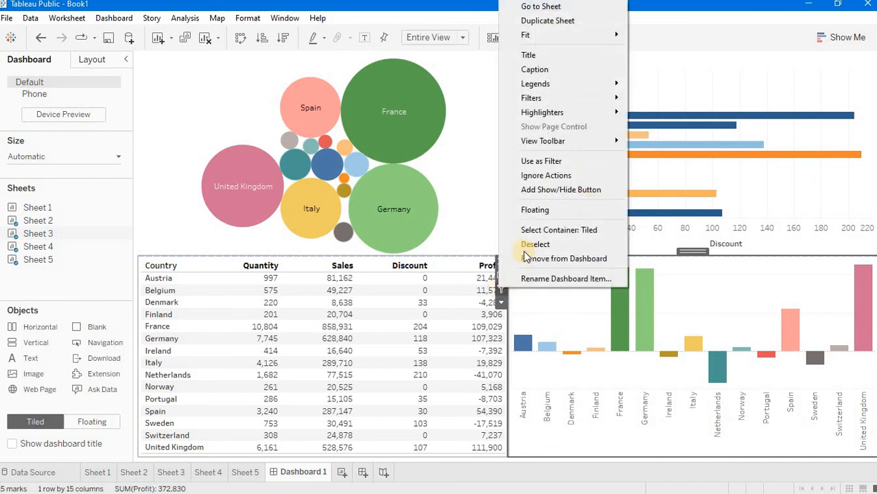
pyautogui.click(527, 161)
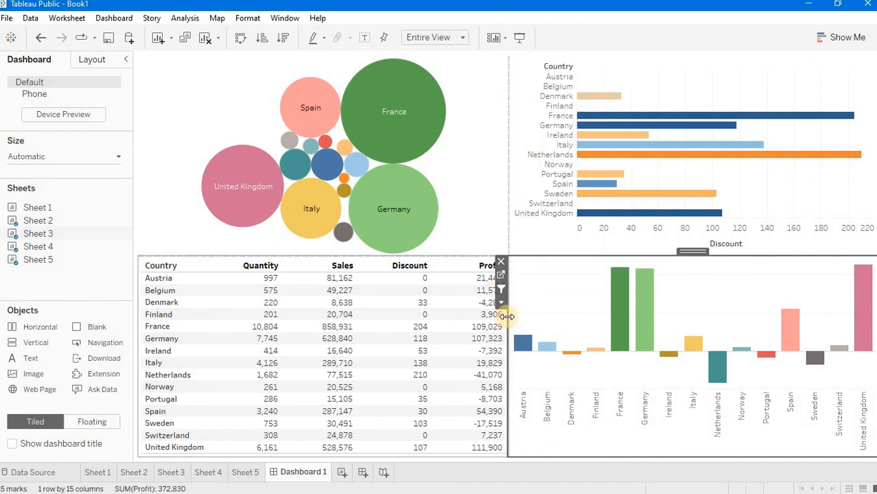
pyautogui.click(502, 288)
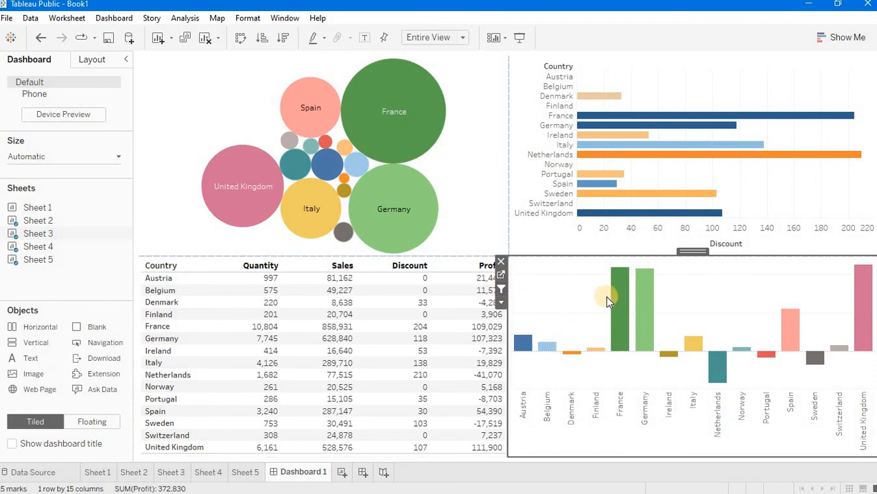
# Select the Austria bar in the profit chart to test filtering the other dashboard views
pyautogui.click(522, 346)
pyautogui.click(522, 346)
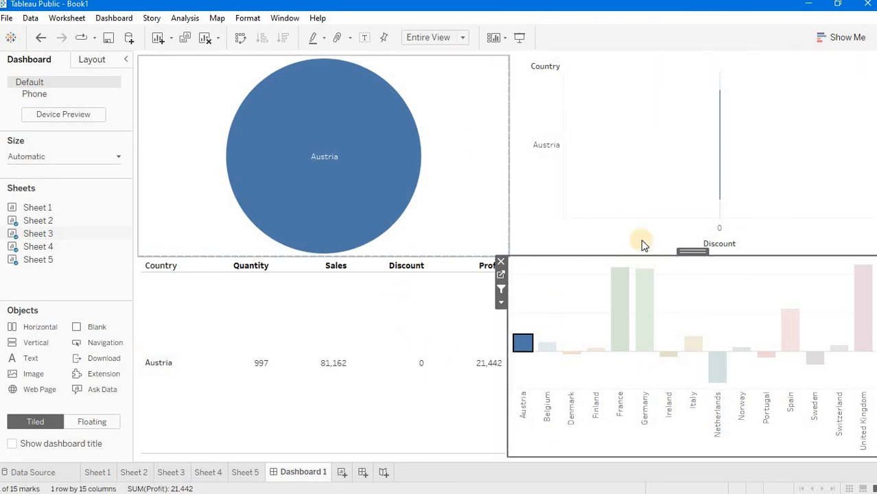
pyautogui.click(628, 205)
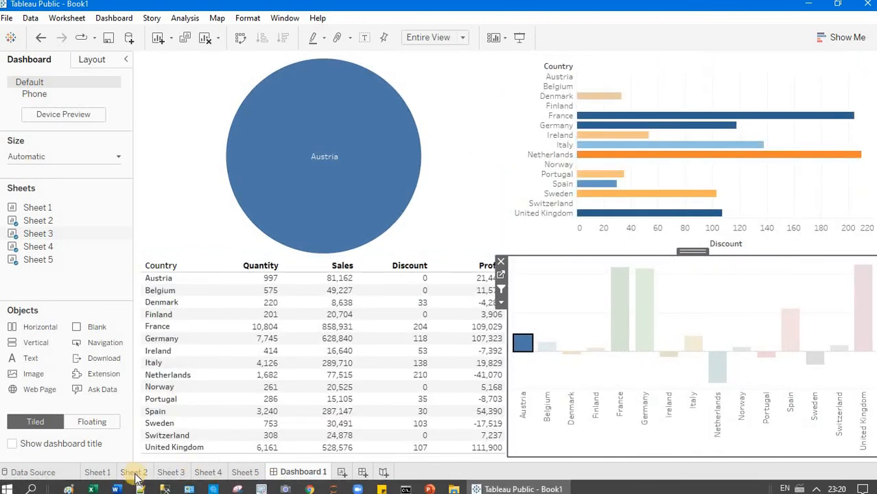
# Open Sheet 2 and inspect the country list of its Action (Country) filter, keeping only Austria checked
pyautogui.click(134, 473)
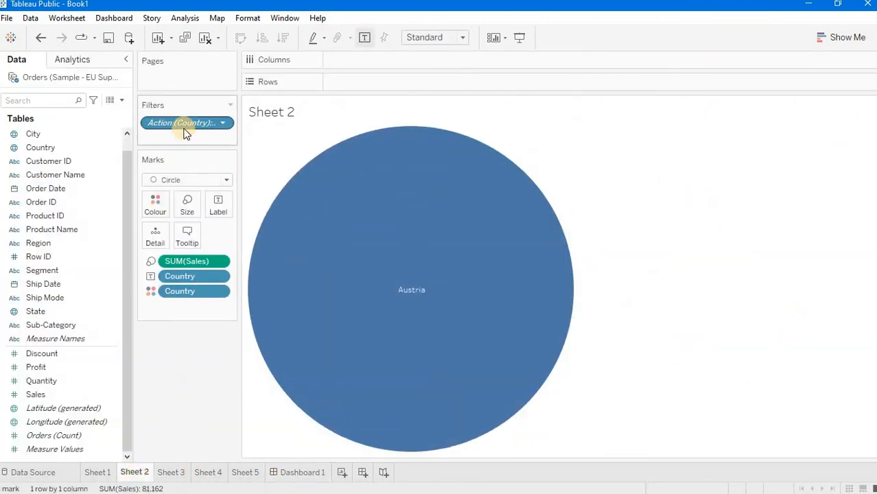
pyautogui.click(220, 123)
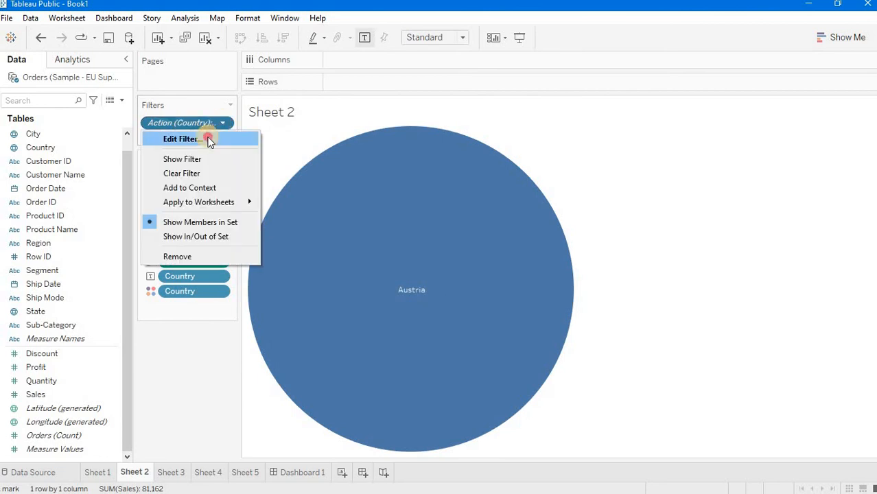
pyautogui.click(210, 140)
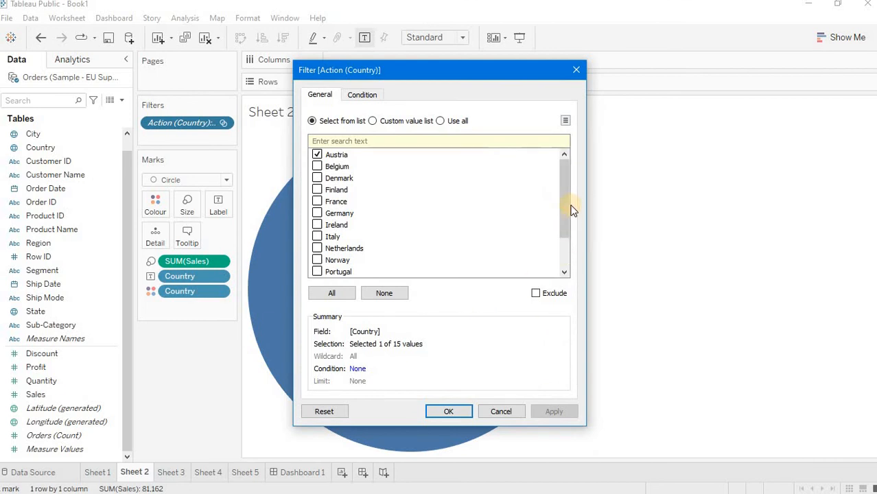
pyautogui.moveTo(566, 198); pyautogui.dragTo(572, 146)
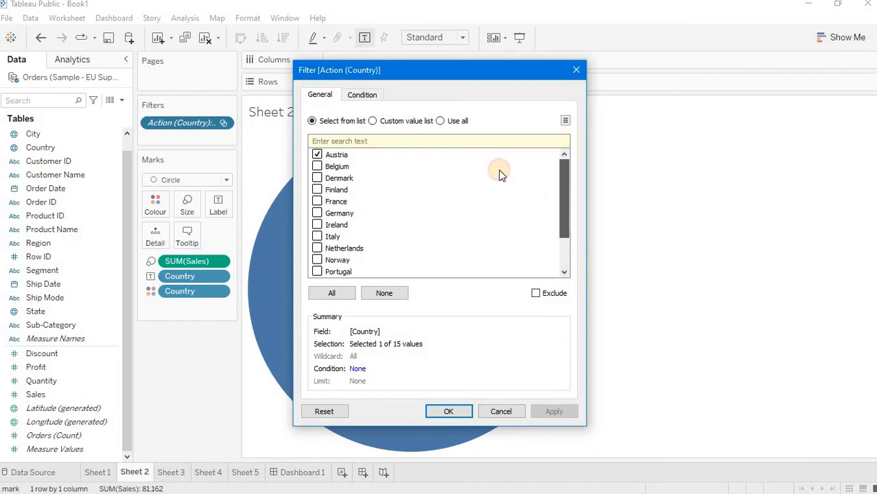
pyautogui.click(317, 166)
pyautogui.click(317, 166)
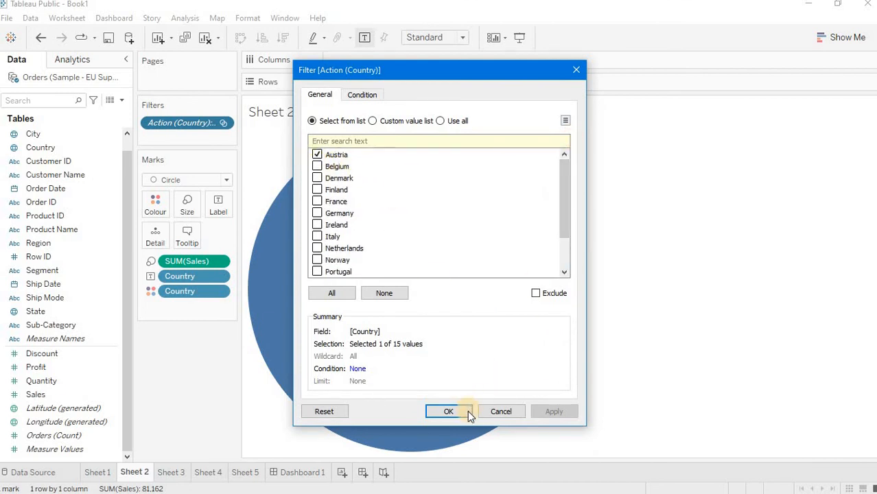
pyautogui.click(449, 411)
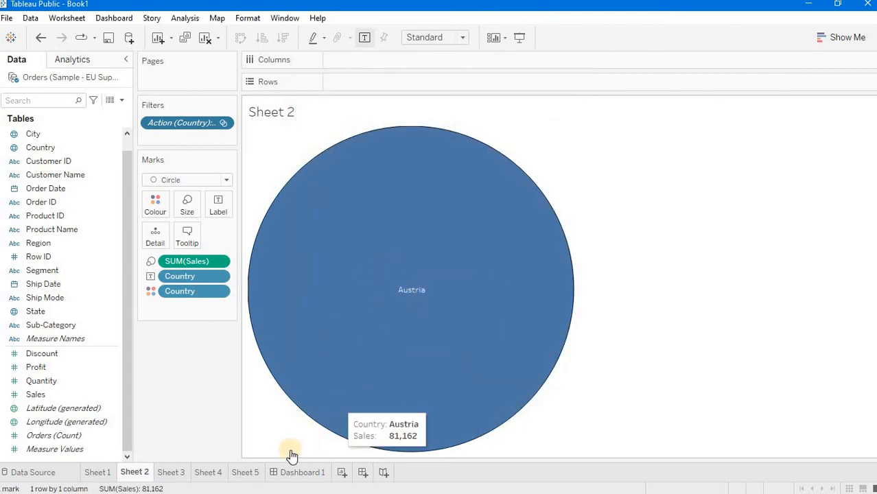
# Return to Dashboard 1 and clear the Austria selection in the profit bar chart
pyautogui.click(299, 473)
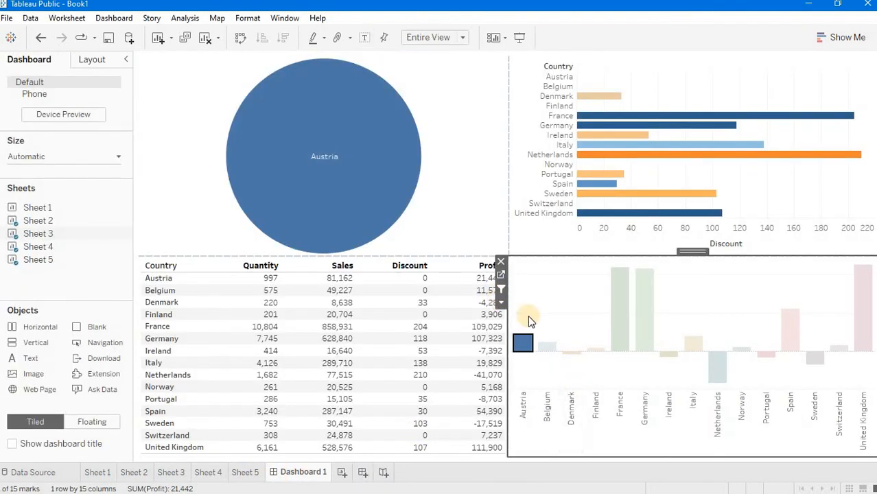
pyautogui.moveTo(529, 353)
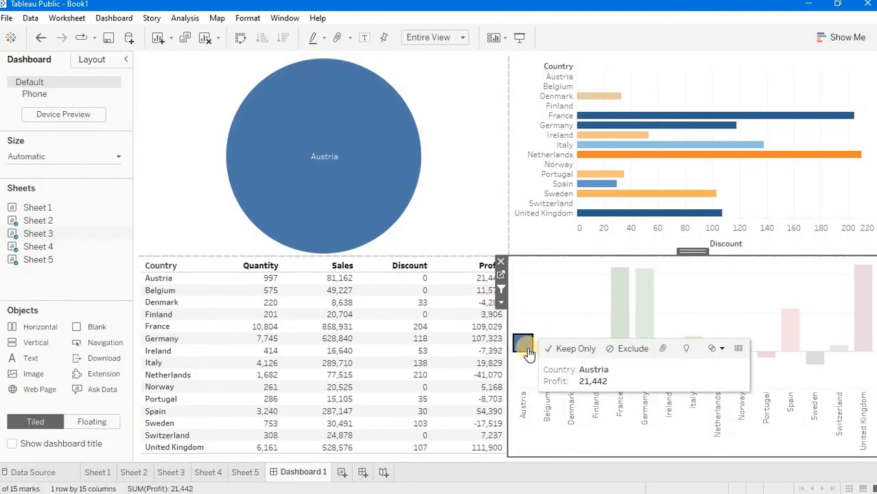
pyautogui.click(539, 283)
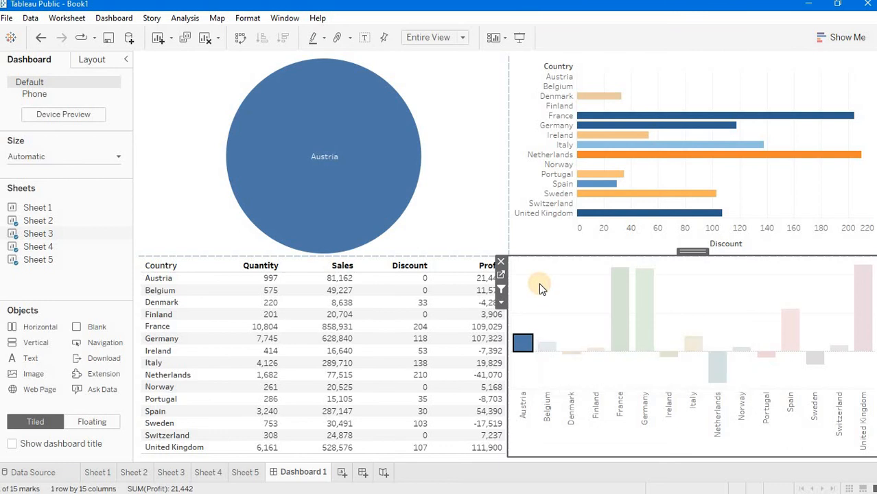
# Examine the Filters shelves of Sheet 5 and Sheet 4 for the action filter, and return to Dashboard 1
pyautogui.click(245, 473)
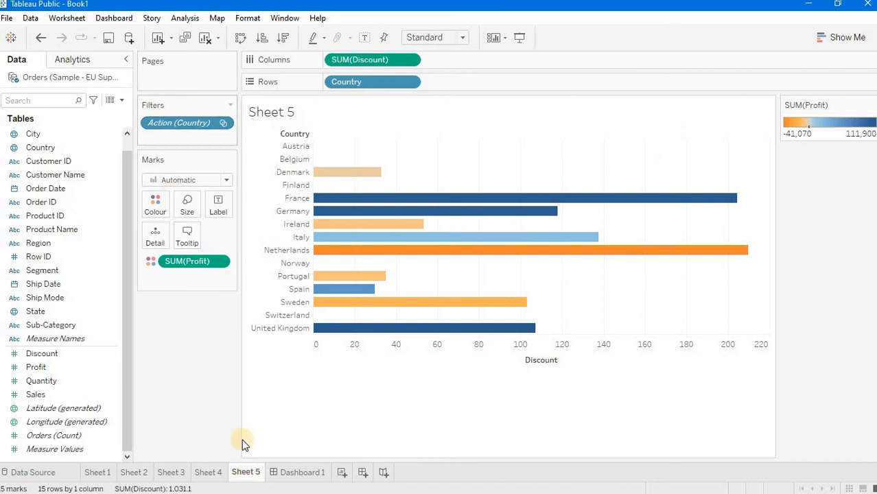
pyautogui.click(210, 473)
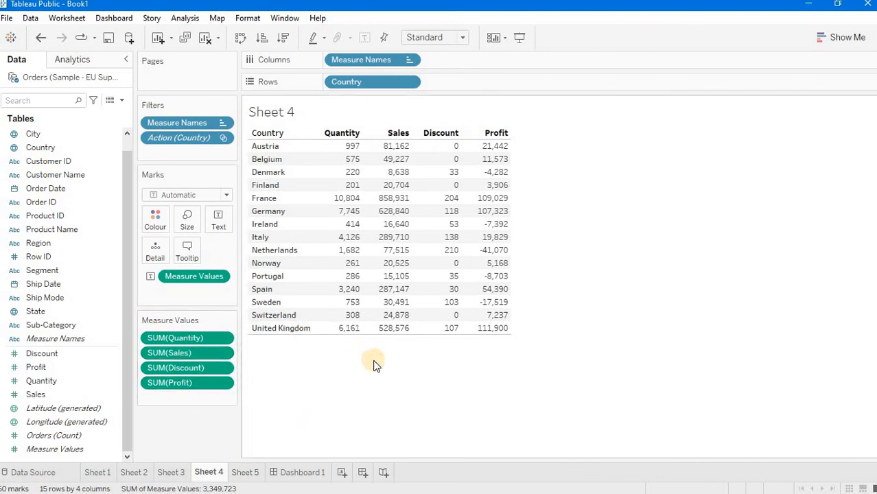
pyautogui.click(301, 472)
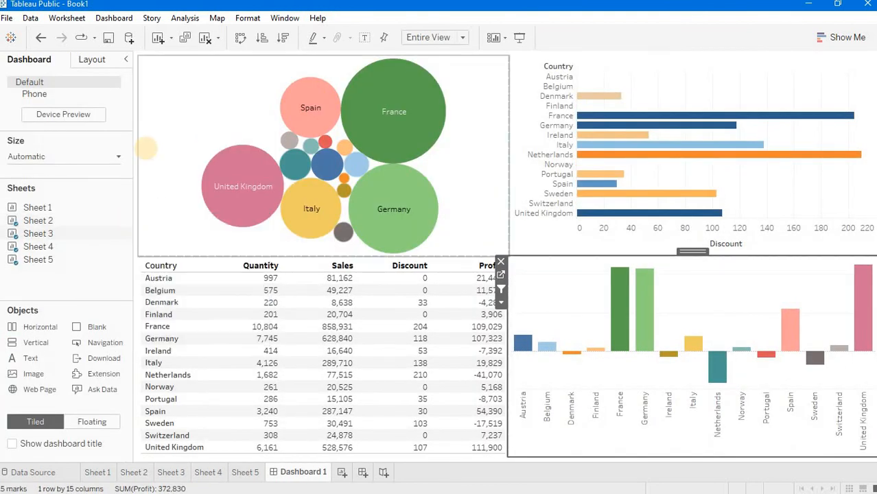
pyautogui.click(242, 184)
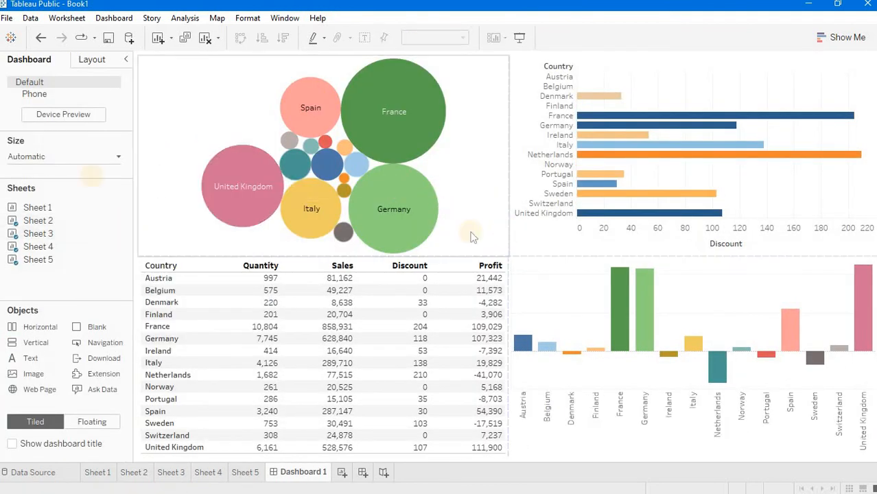
pyautogui.click(184, 98)
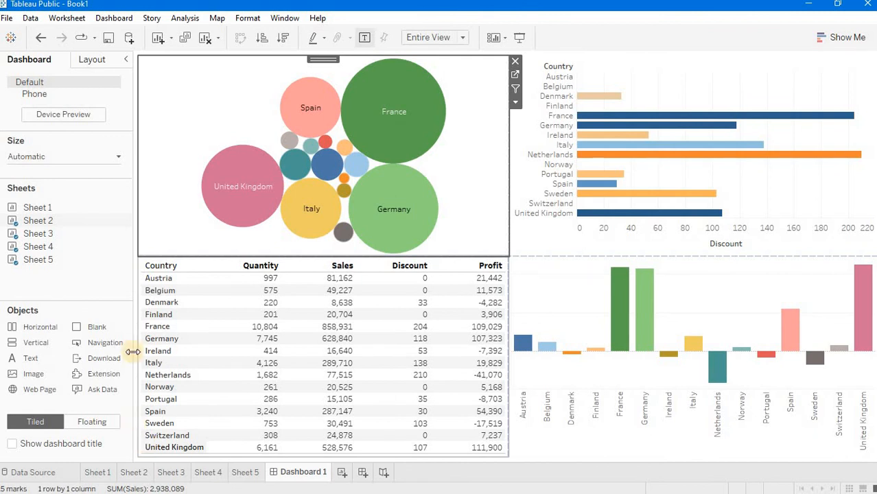
pyautogui.click(508, 258)
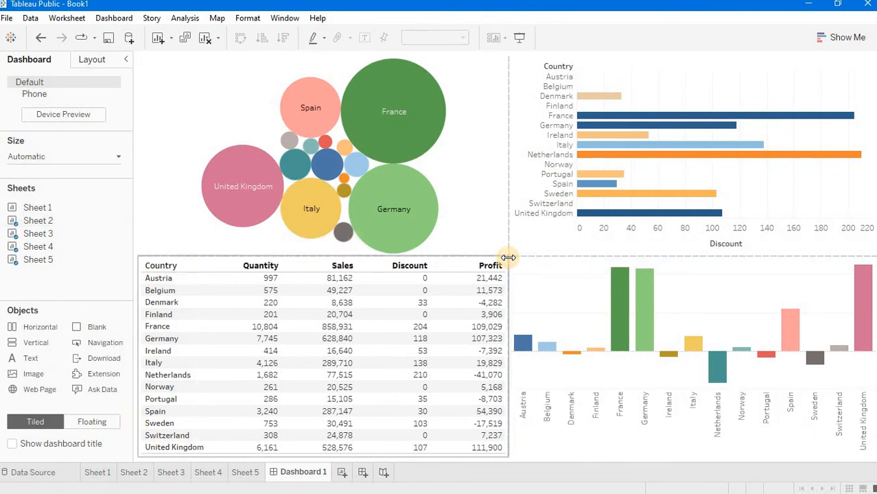